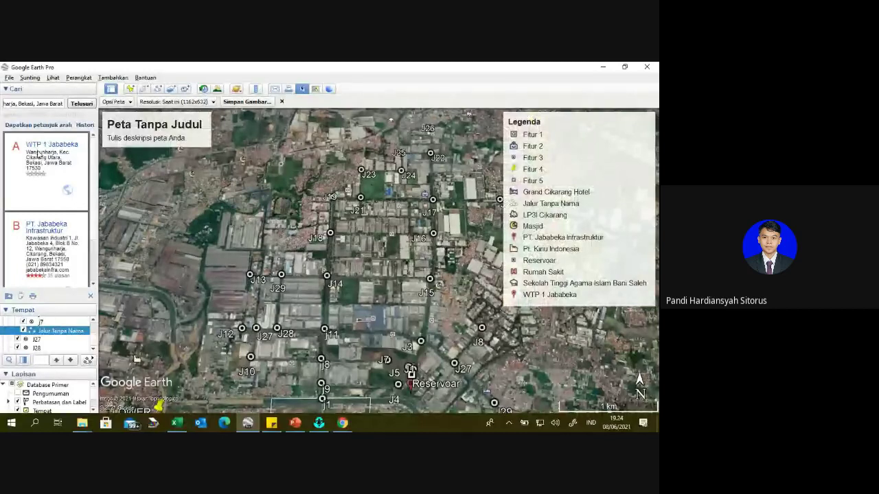
# Hide the title and description, legend, scale and compass from the map layout
pyautogui.moveTo(565, 142)
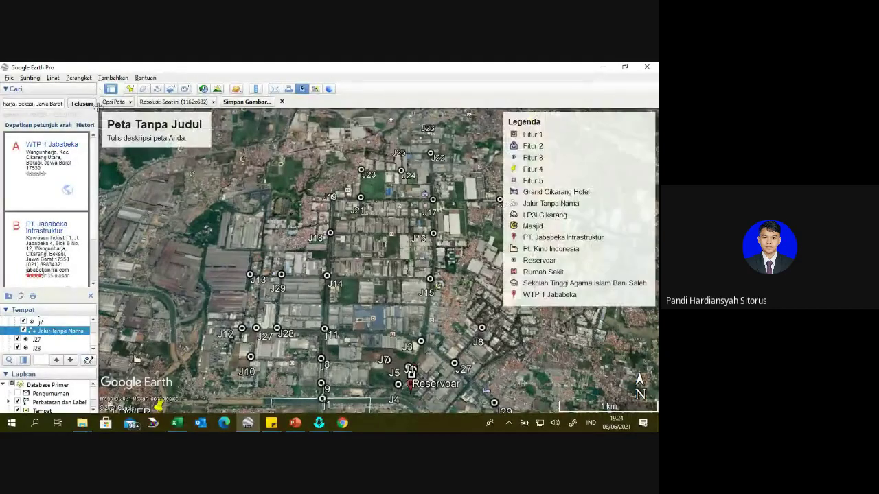
pyautogui.click(117, 101)
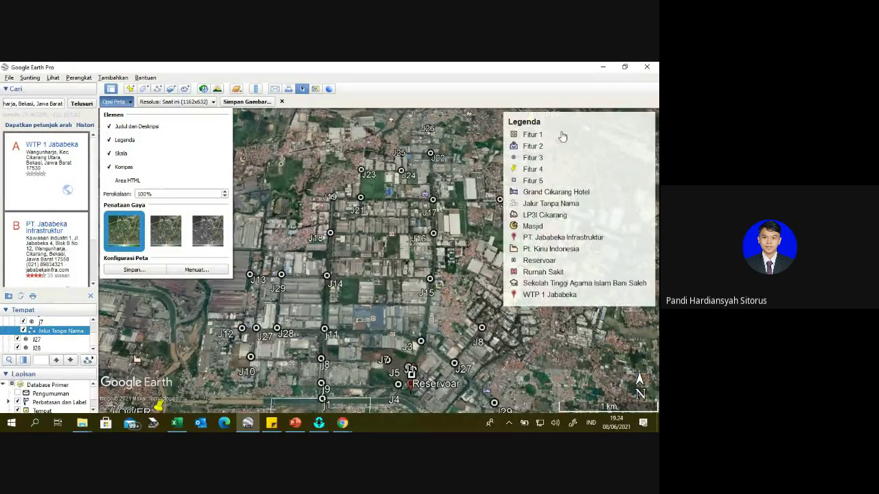
pyautogui.click(115, 127)
pyautogui.click(117, 140)
pyautogui.click(118, 153)
pyautogui.click(116, 167)
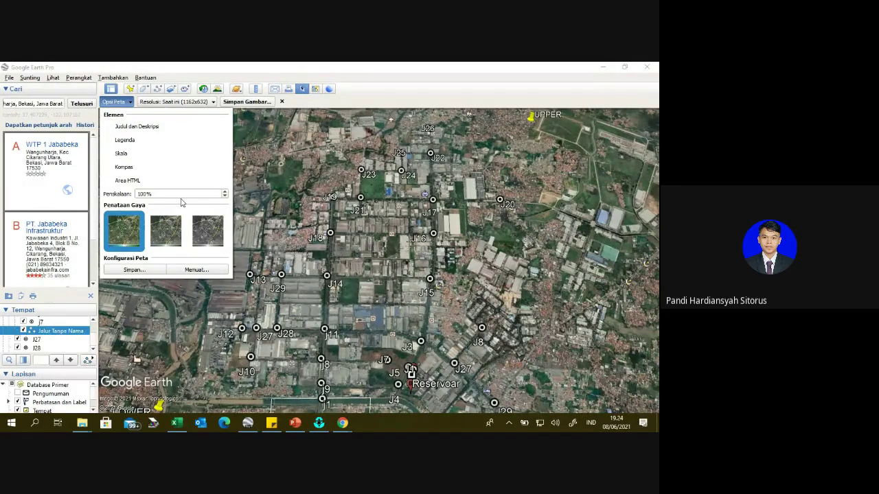
pyautogui.click(253, 168)
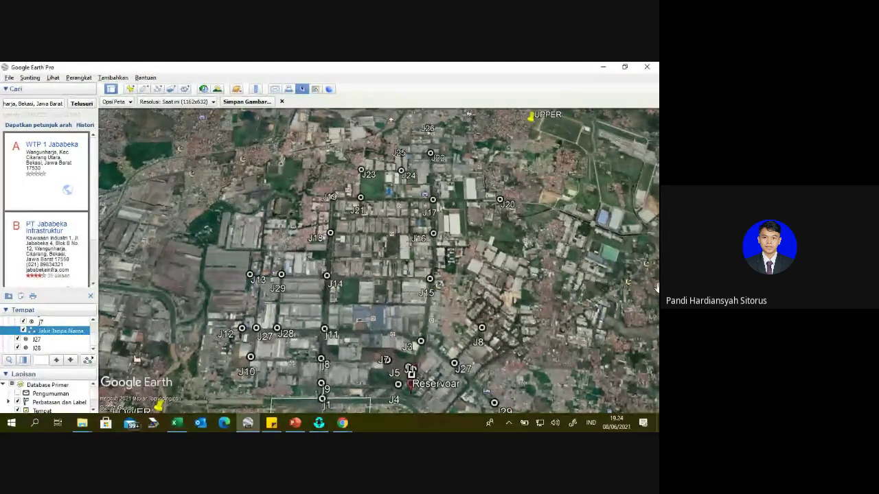
# Save the map image as a JPEG named "area pelayanan" in the Latihan EPANET folder
pyautogui.click(250, 102)
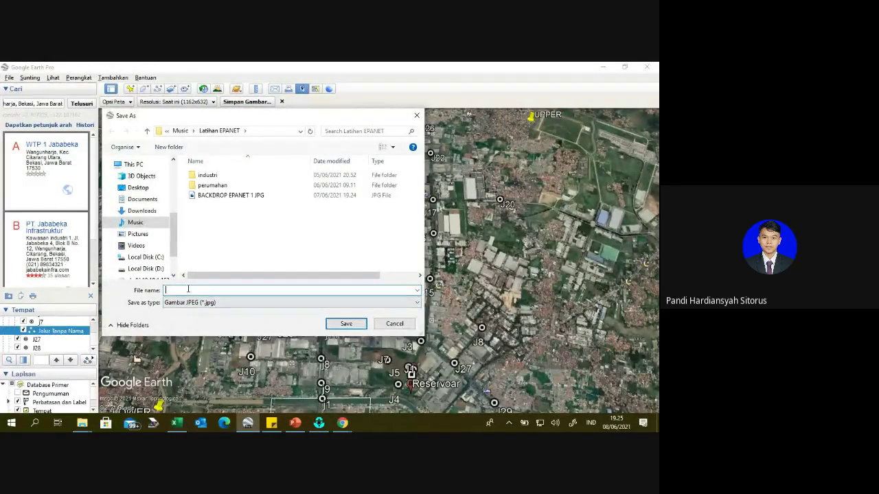
pyautogui.write('rea pelayanan')
pyautogui.click(346, 324)
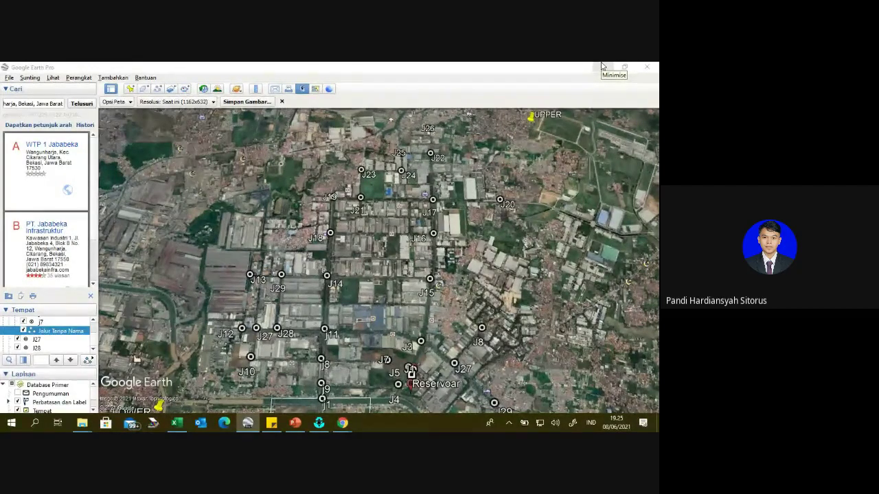
# Switch to File Explorer and select the area pelayanan JPG in the Latihan EPANET folder under Music
pyautogui.moveTo(82, 427)
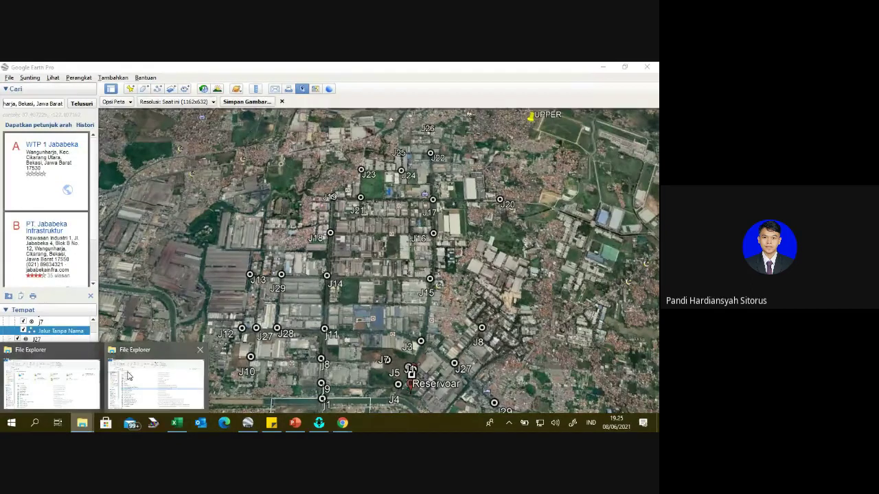
pyautogui.click(128, 375)
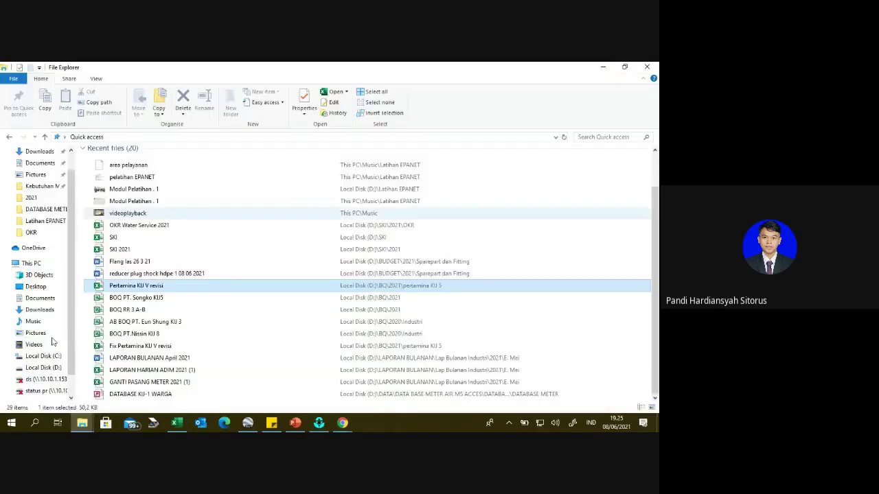
pyautogui.click(33, 322)
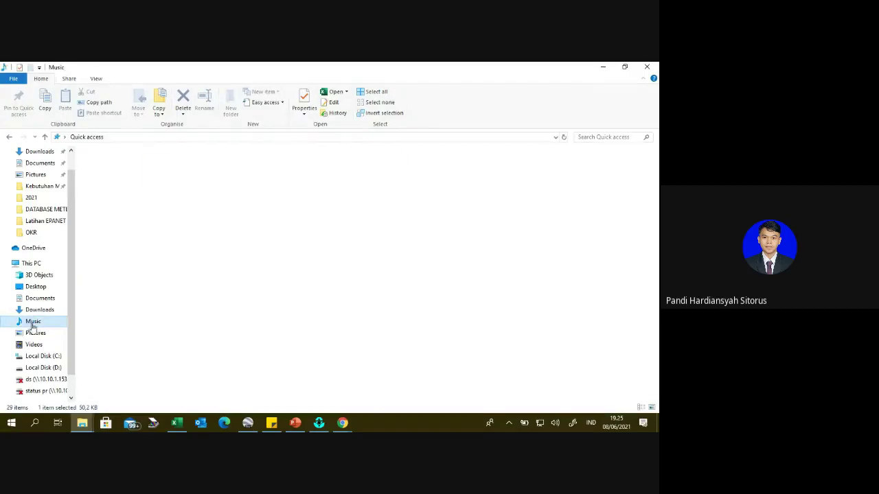
pyautogui.doubleClick(152, 173)
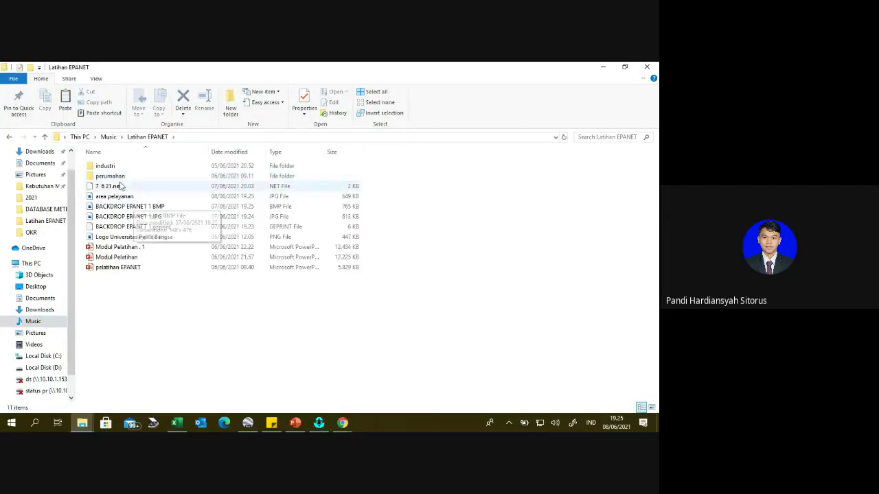
pyautogui.click(113, 198)
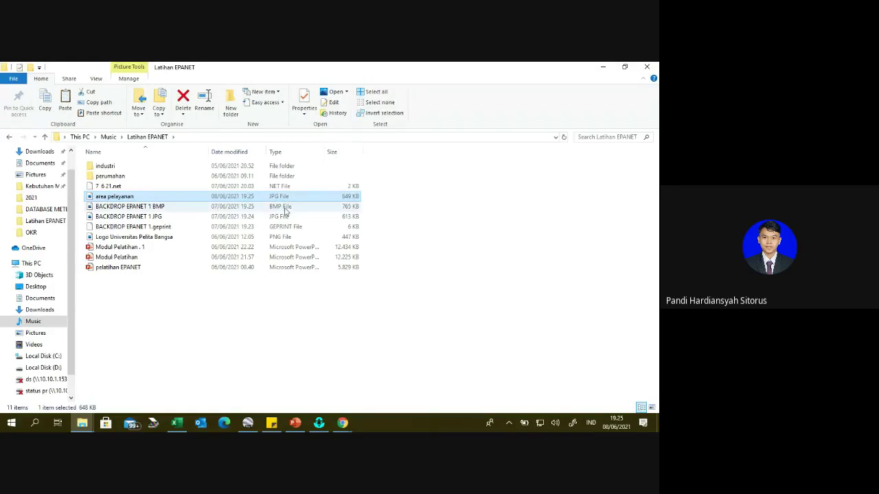
# Open the area pelayanan JPG in Paint
pyautogui.doubleClick(135, 198)
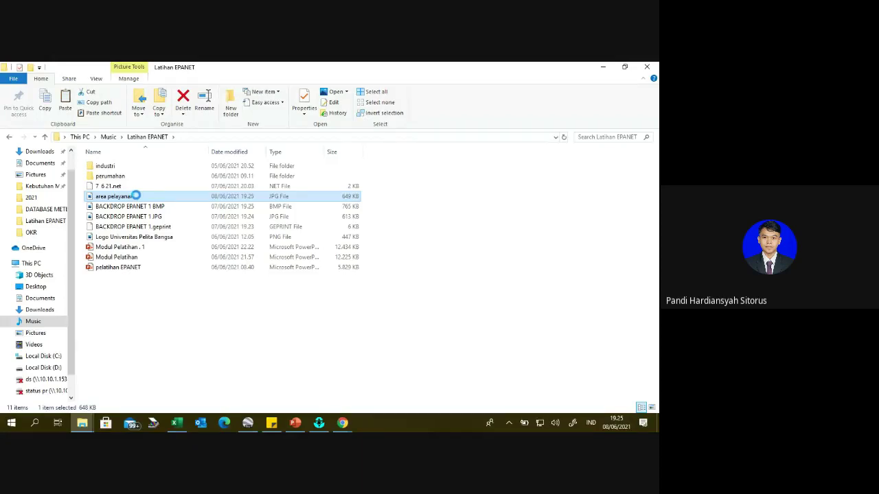
pyautogui.rightClick(128, 197)
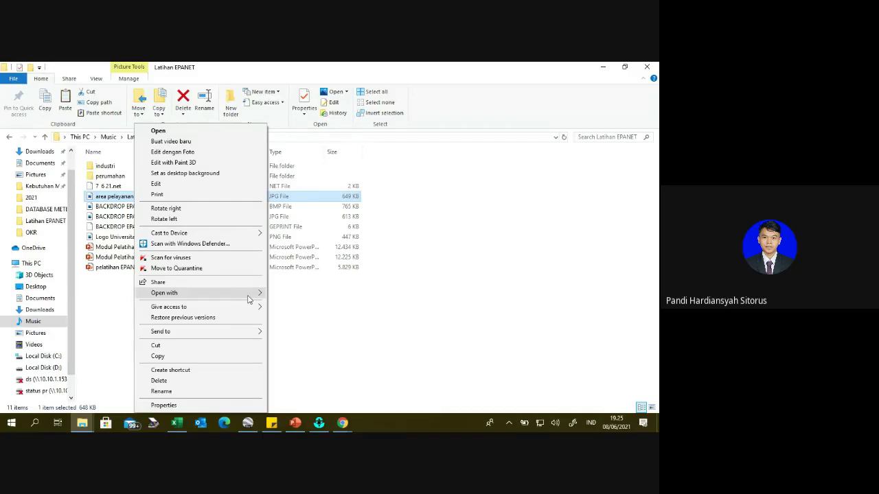
pyautogui.moveTo(221, 298)
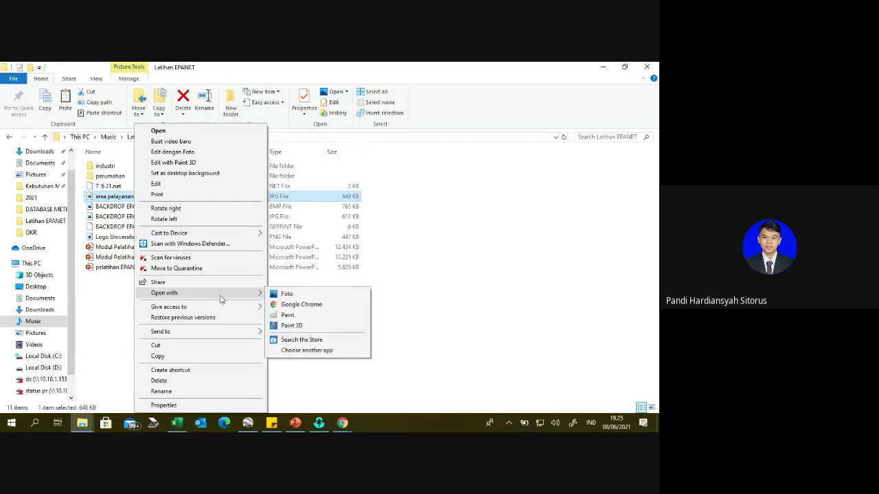
pyautogui.click(289, 316)
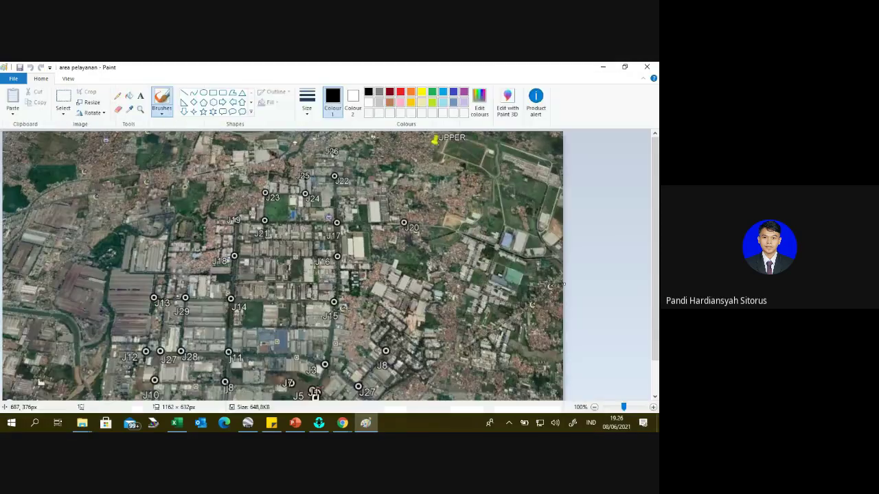
# Crop the map image to the rectangle between the LOWER and UPPER pin tips, about 769 × 605 px
pyautogui.scroll(-2, 214, 280)
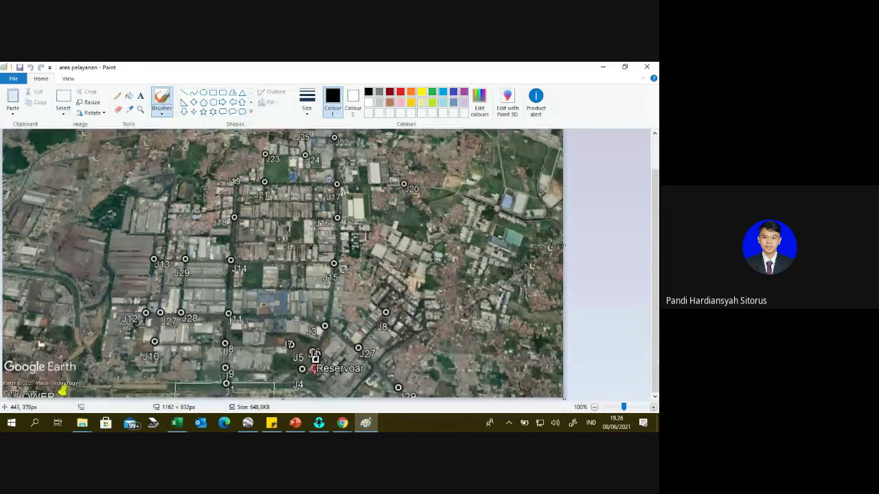
pyautogui.scroll(2, 302, 233)
pyautogui.scroll(-1, 434, 148)
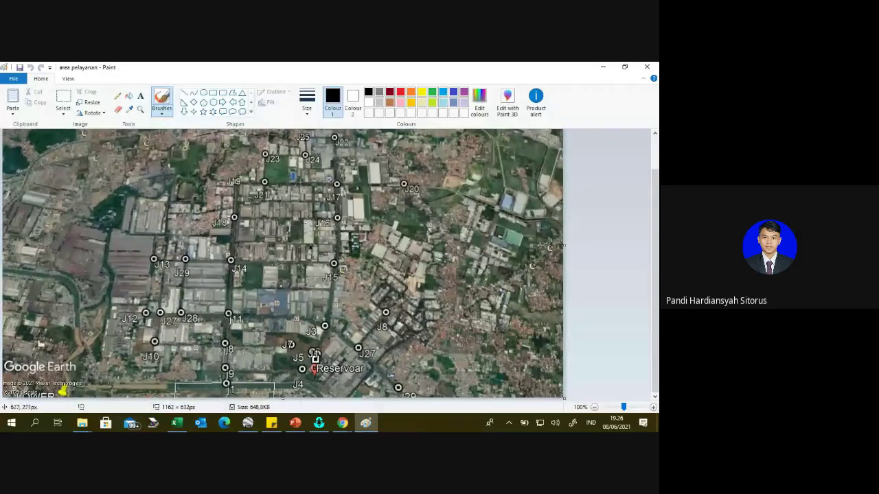
pyautogui.keyDown('ctrl'); pyautogui.scroll(-1, 353, 247); pyautogui.keyUp('ctrl')
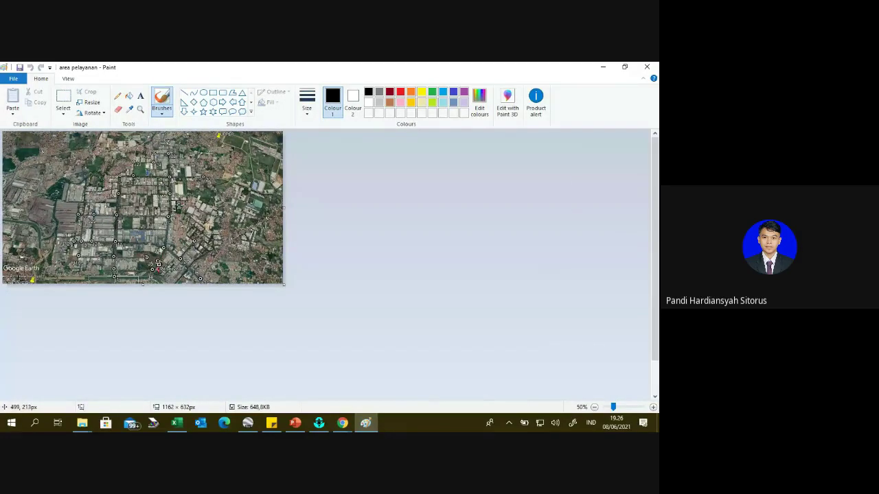
pyautogui.keyDown('ctrl'); pyautogui.scroll(1, 173, 204); pyautogui.keyUp('ctrl')
pyautogui.scroll(-1, 167, 209)
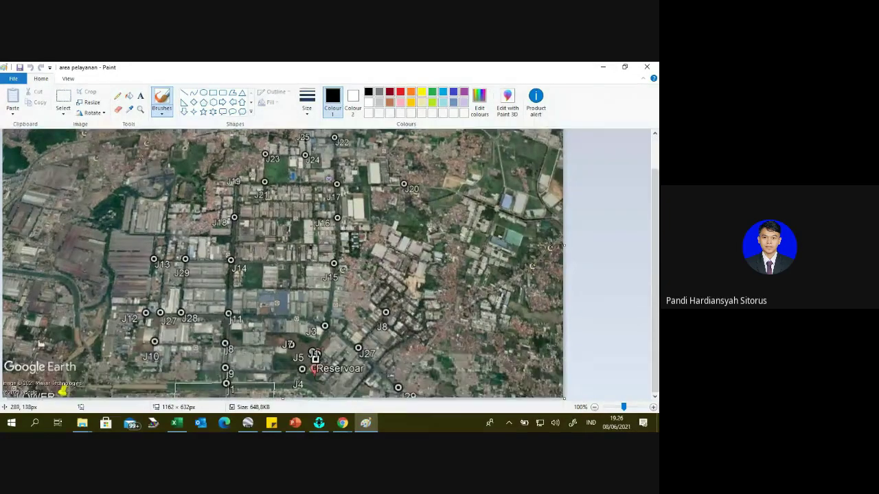
pyautogui.click(63, 101)
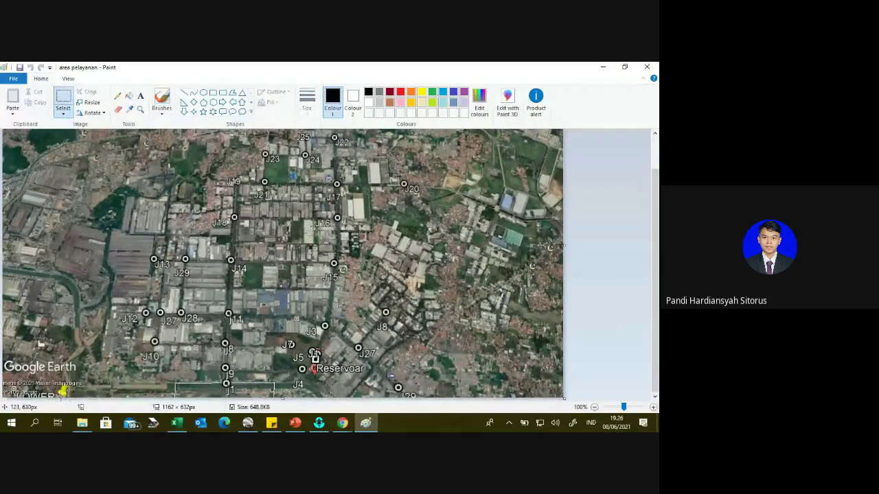
pyautogui.moveTo(62, 397); pyautogui.dragTo(433, 145)
pyautogui.scroll(1, 458, 154)
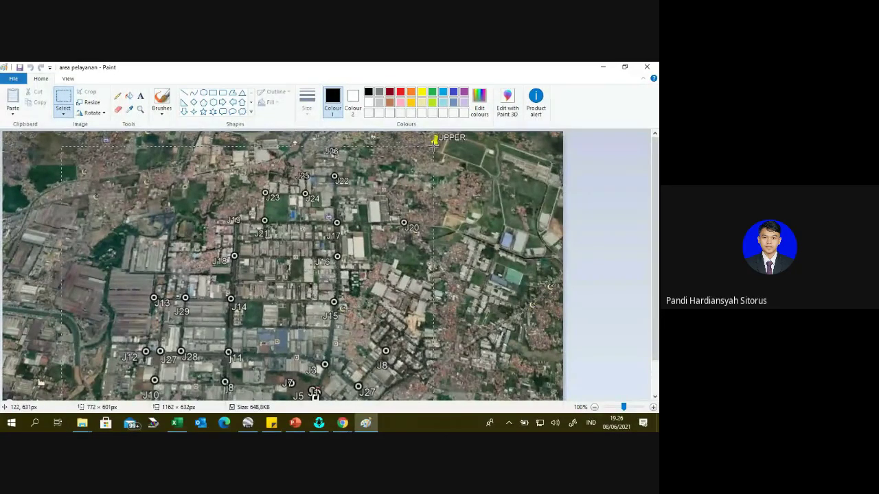
pyautogui.moveTo(434, 144); pyautogui.dragTo(432, 142)
pyautogui.moveTo(434, 143); pyautogui.dragTo(433, 142)
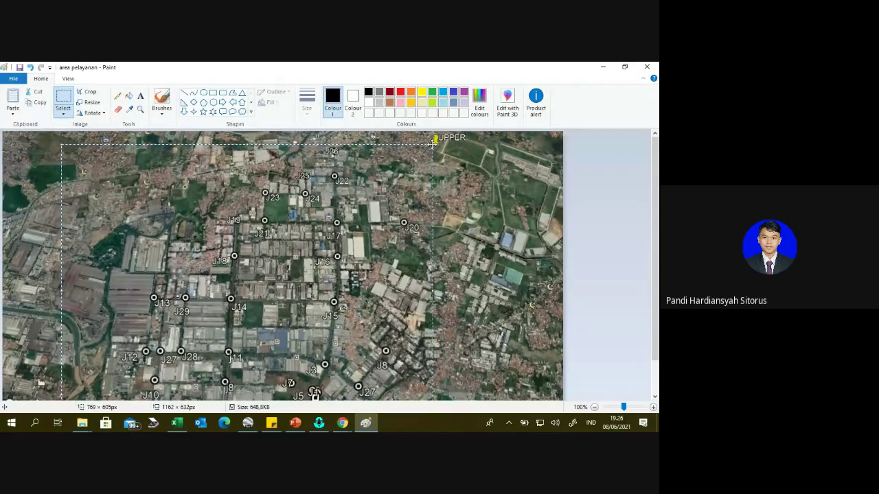
pyautogui.click(89, 94)
pyautogui.scroll(-1, 298, 277)
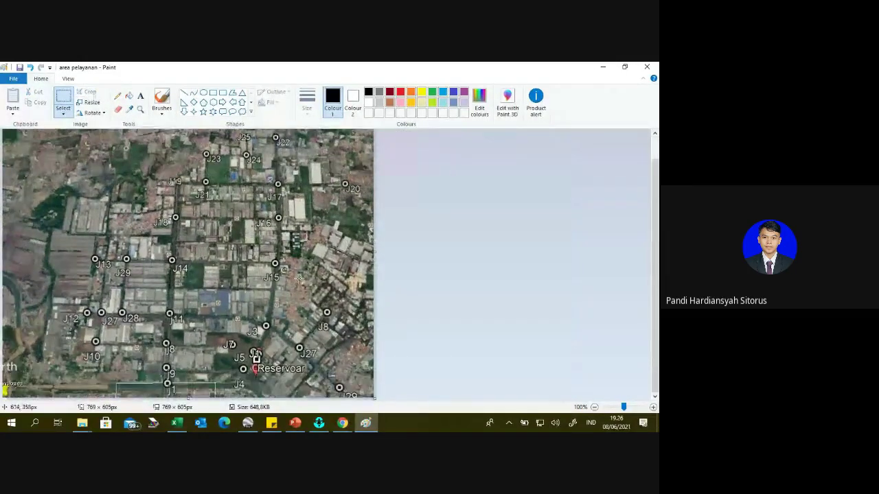
pyautogui.scroll(1, 302, 278)
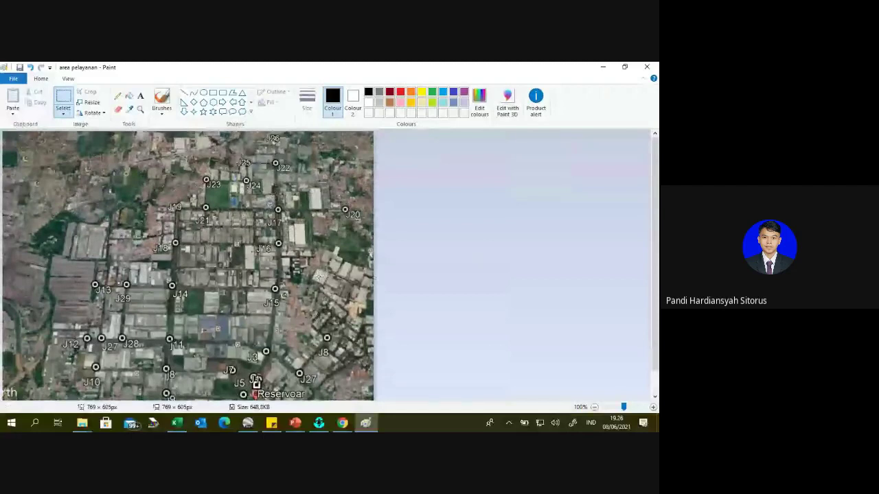
# Save the cropped picture as a 24-bit BMP named "area pelayanan" in the Latihan EPANET folder and minimise Paint
pyautogui.click(14, 79)
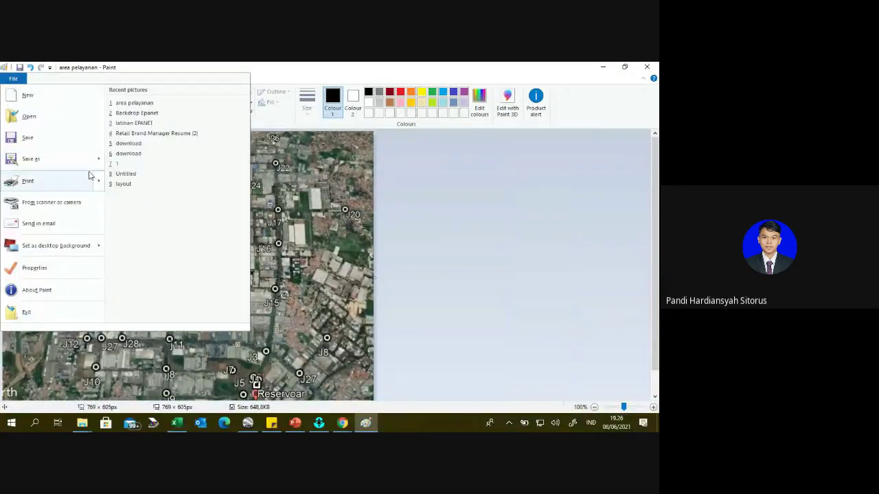
pyautogui.moveTo(94, 161)
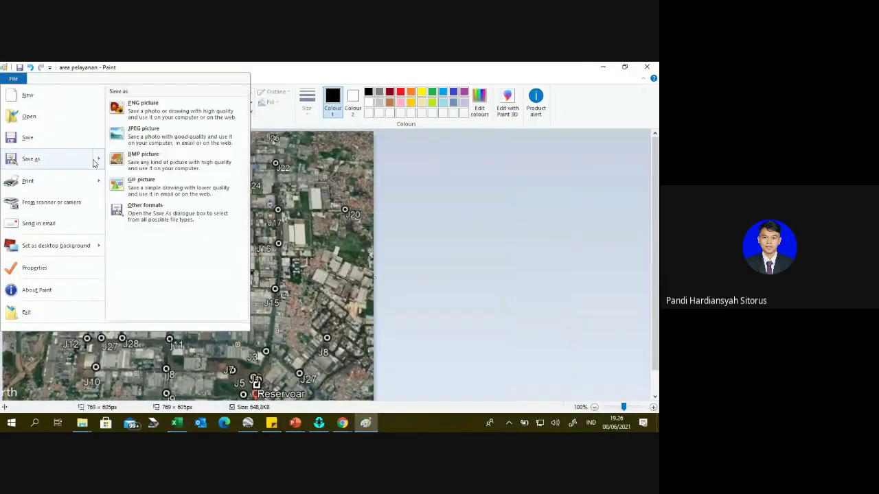
pyautogui.click(165, 169)
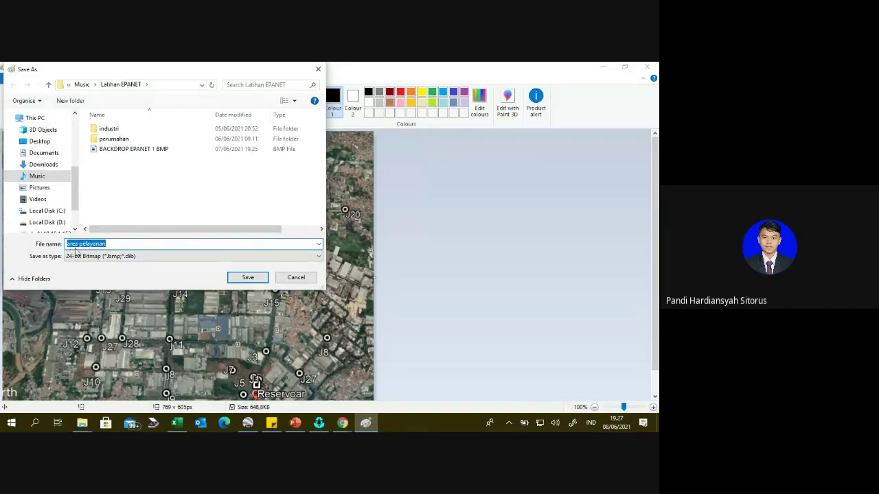
pyautogui.click(248, 278)
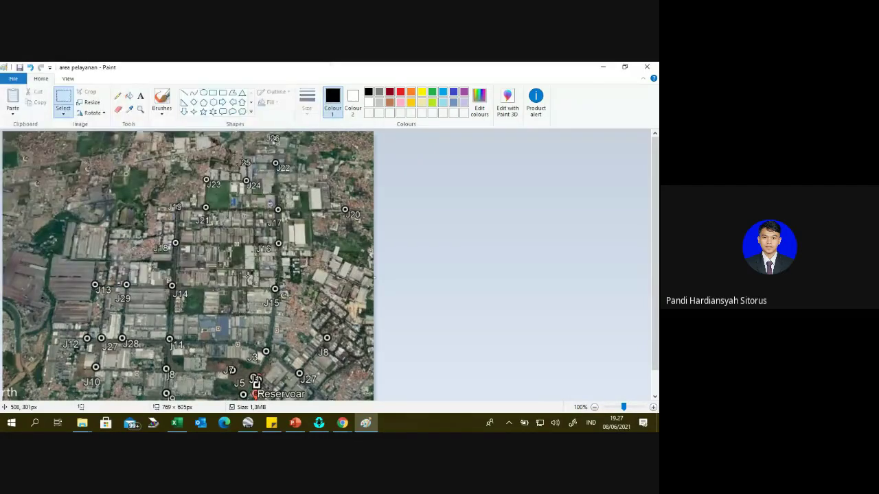
pyautogui.click(604, 69)
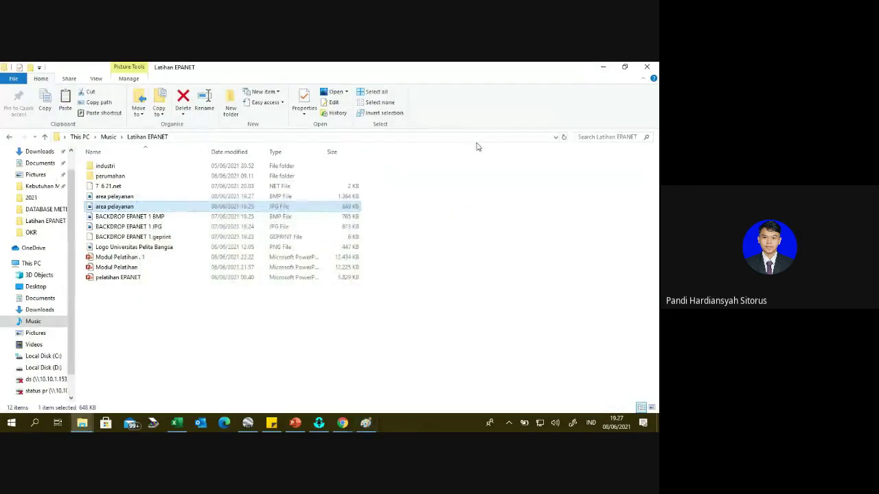
# Switch to EPANET and set the project's hydraulic defaults to LPS flow units and the H-W headloss formula
pyautogui.click(320, 424)
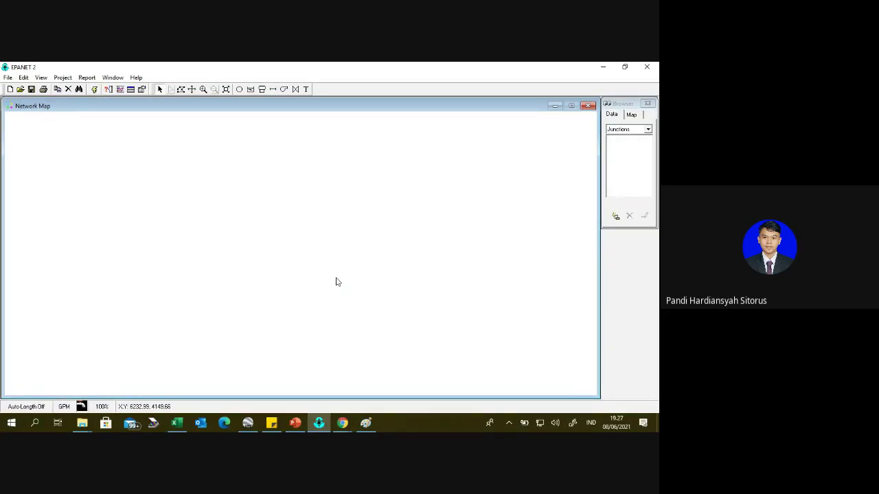
pyautogui.click(63, 77)
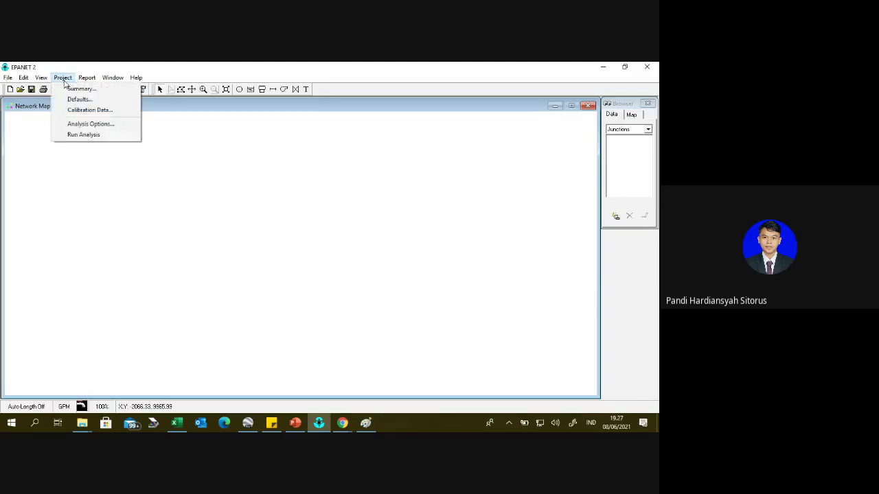
pyautogui.click(93, 100)
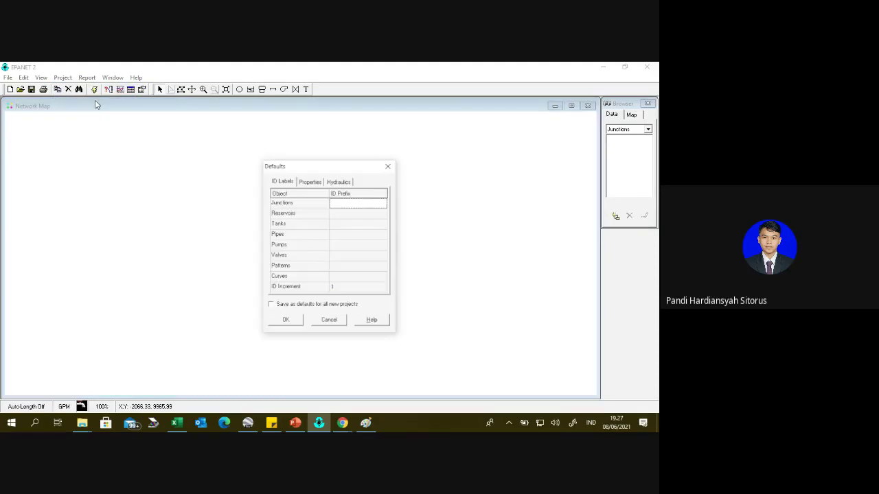
pyautogui.click(317, 182)
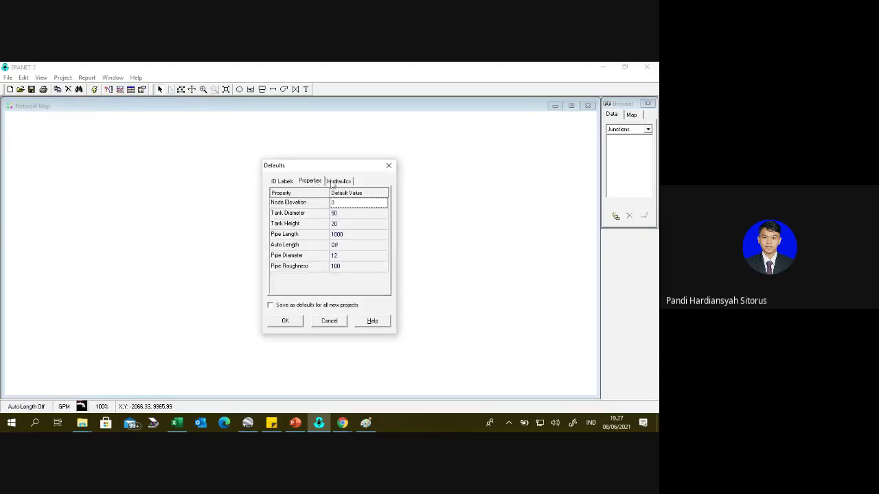
pyautogui.click(337, 182)
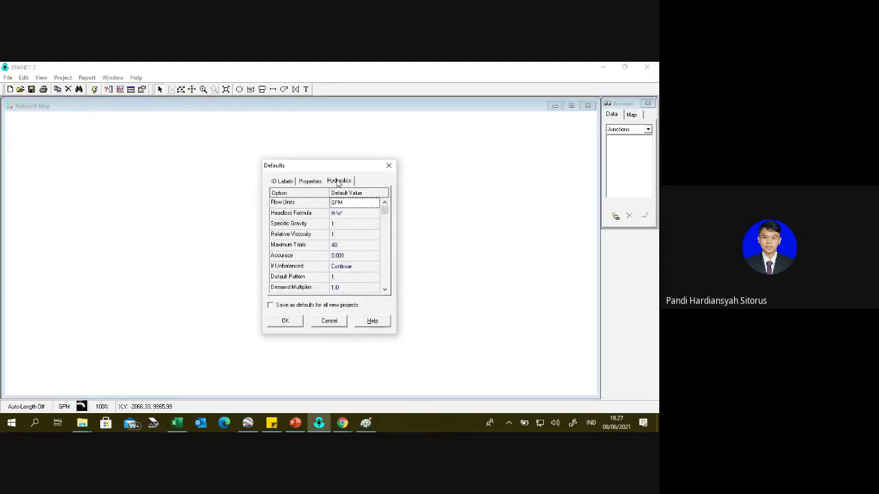
pyautogui.click(367, 207)
pyautogui.click(375, 203)
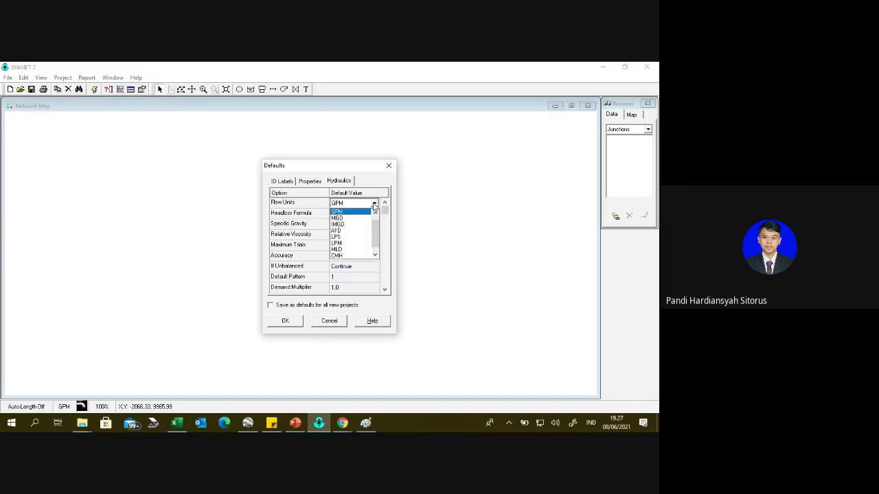
pyautogui.click(354, 237)
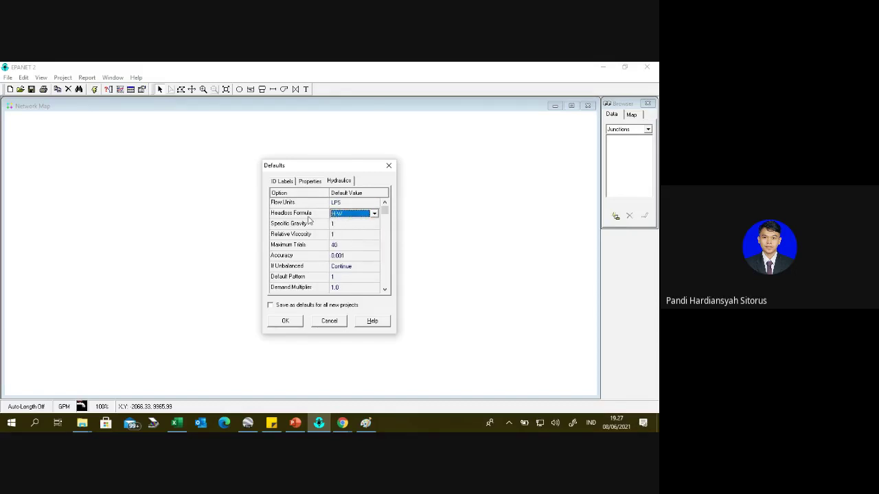
pyautogui.click(352, 216)
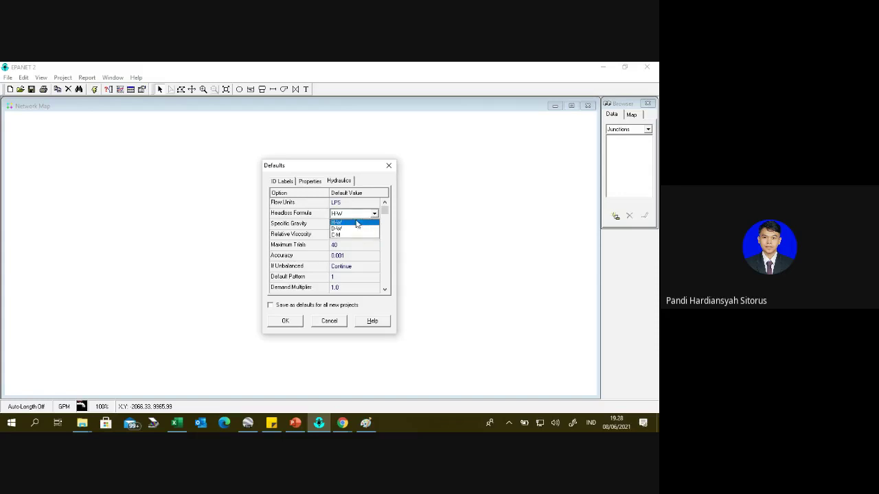
pyautogui.click(354, 225)
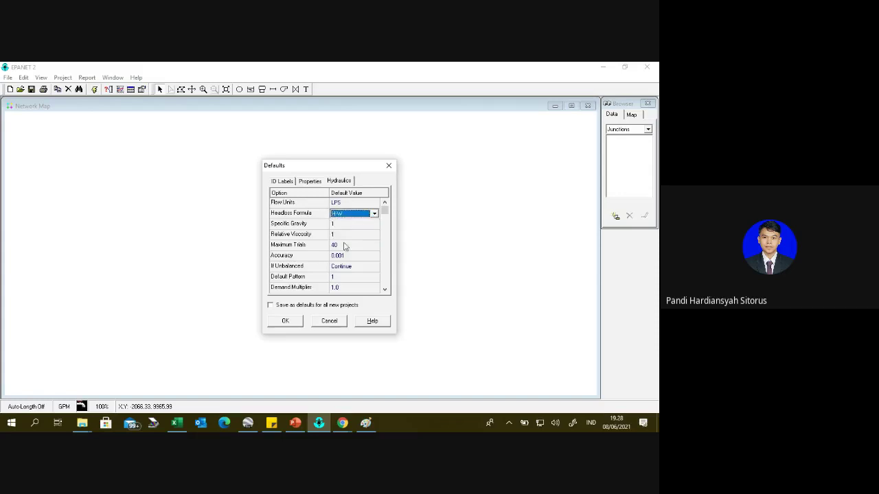
pyautogui.click(293, 323)
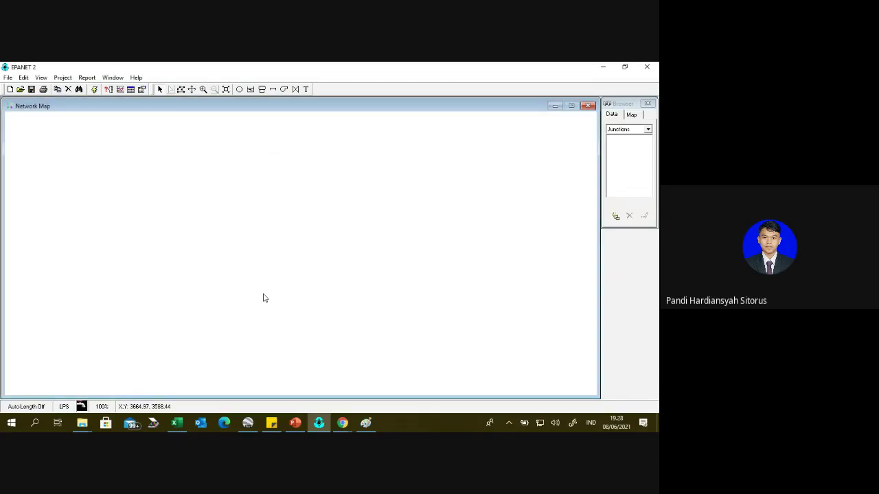
# Load the area pelayanan BMP from the Latihan EPANET folder under Music as the network map's backdrop
pyautogui.click(41, 78)
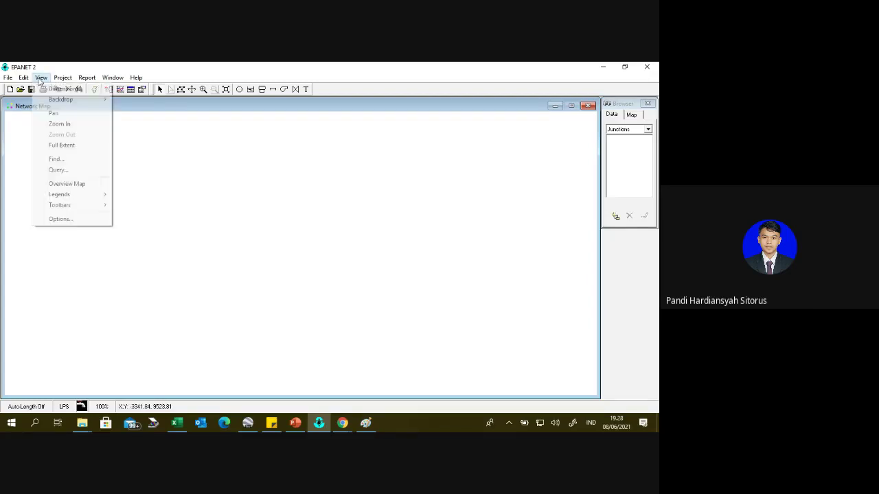
pyautogui.moveTo(66, 102)
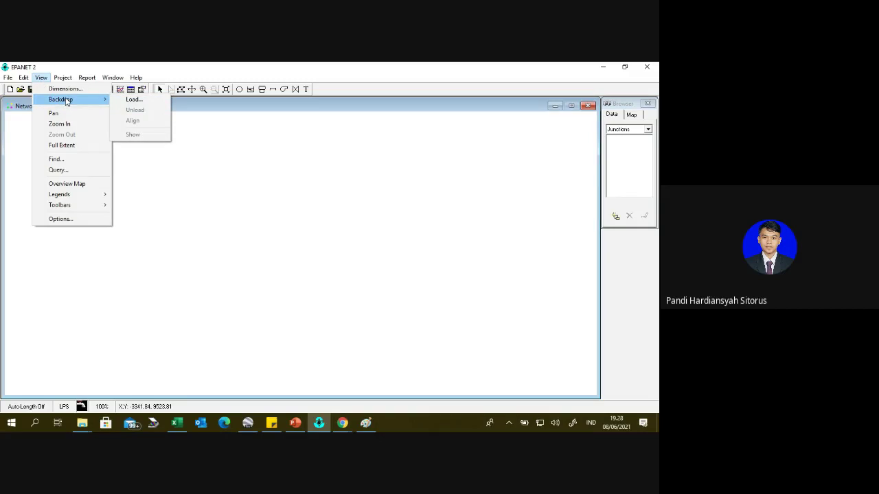
pyautogui.click(130, 102)
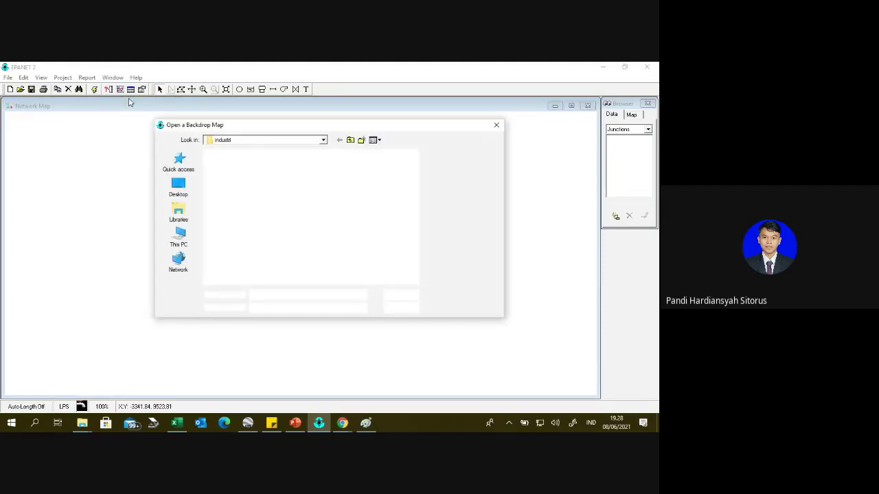
pyautogui.click(180, 236)
pyautogui.scroll(-2, 254, 227)
pyautogui.doubleClick(254, 225)
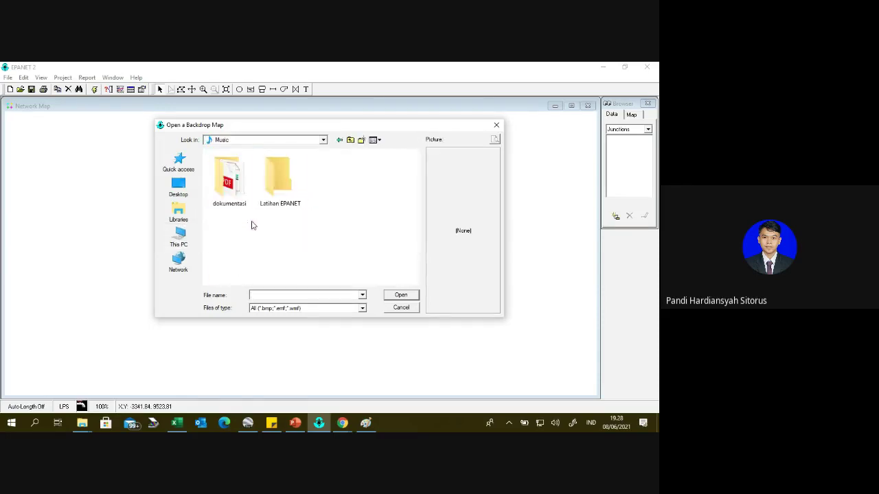
pyautogui.doubleClick(273, 186)
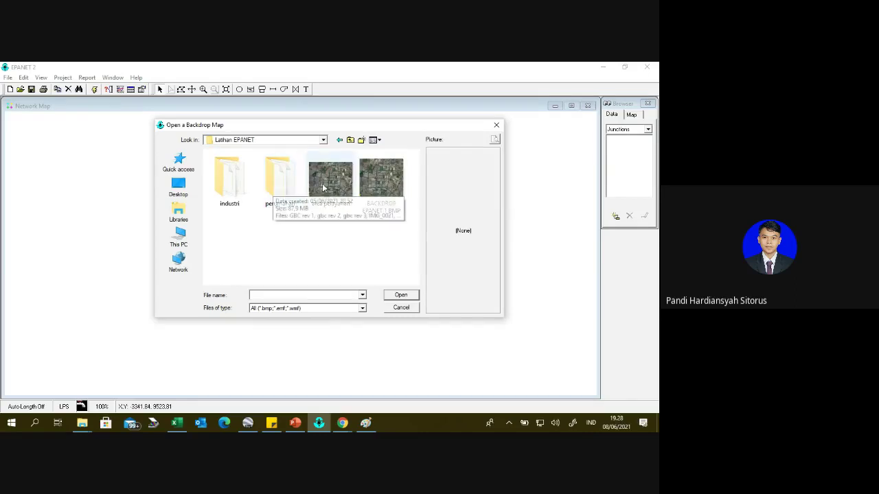
pyautogui.click(334, 186)
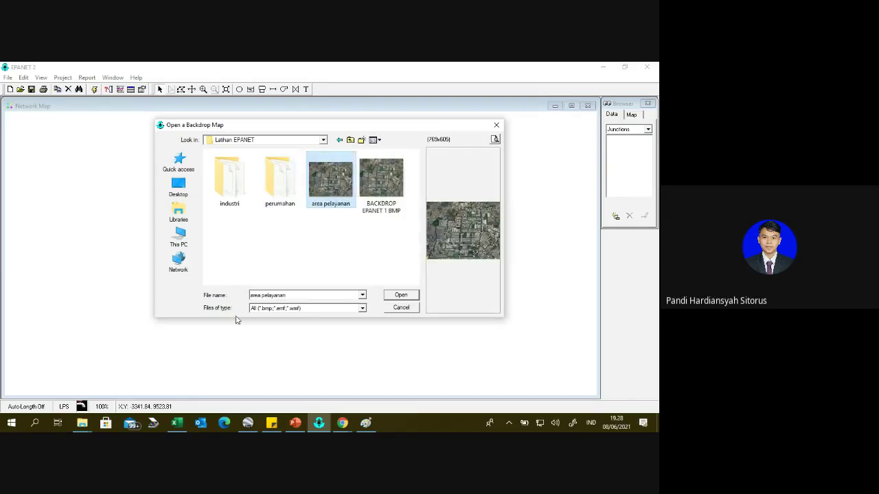
pyautogui.click(404, 295)
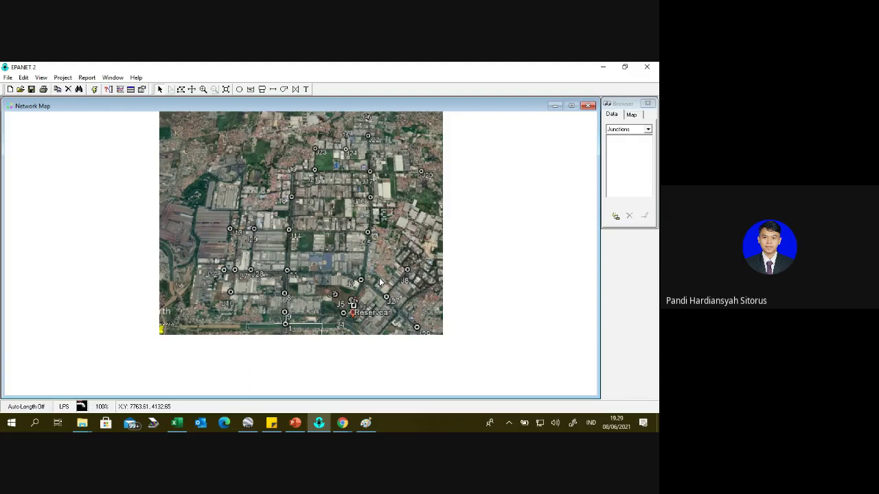
# Open EPANET's Map Dimensions settings, and in Google Earth copy the easting (Timuran) from the UPPER pin's properties
pyautogui.click(41, 77)
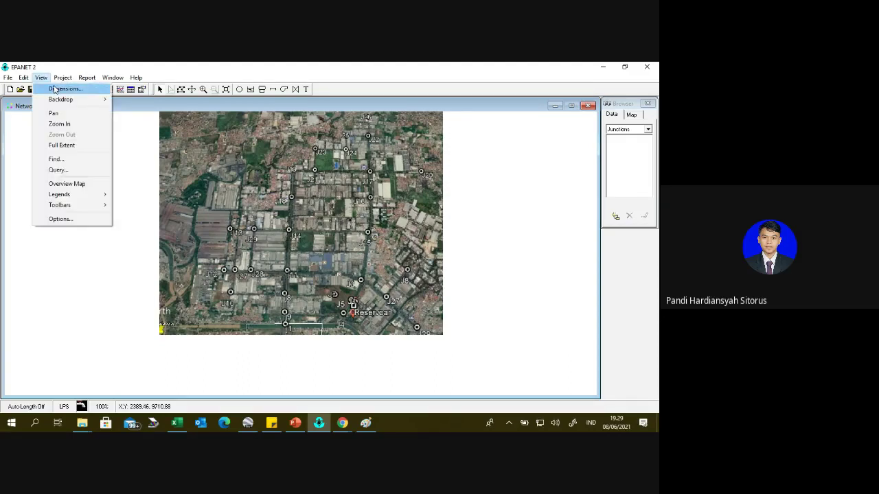
pyautogui.click(55, 89)
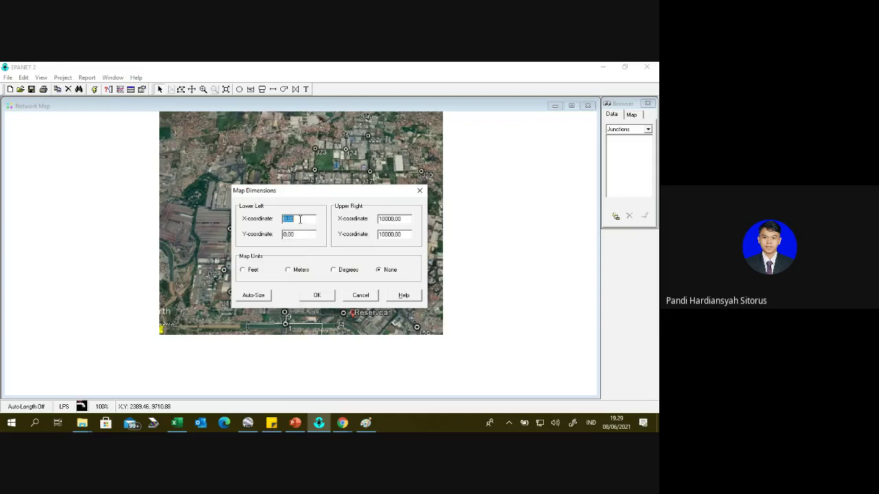
pyautogui.click(248, 423)
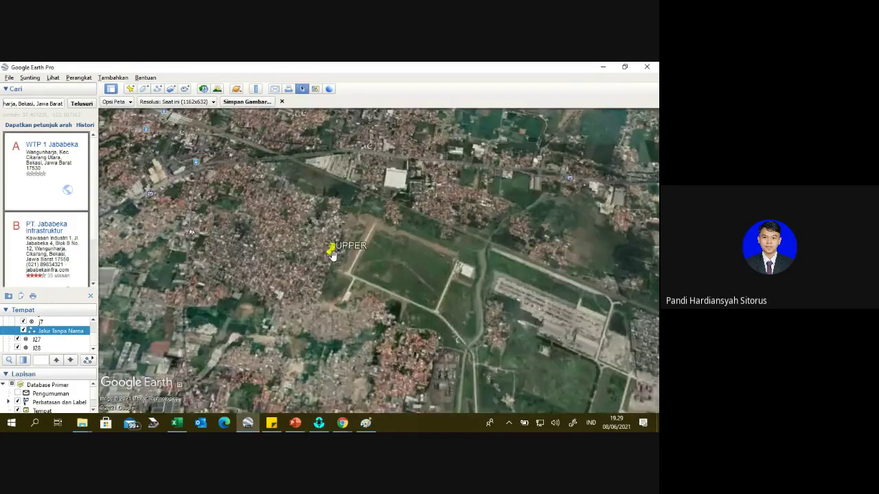
pyautogui.click(331, 249)
pyautogui.rightClick(332, 250)
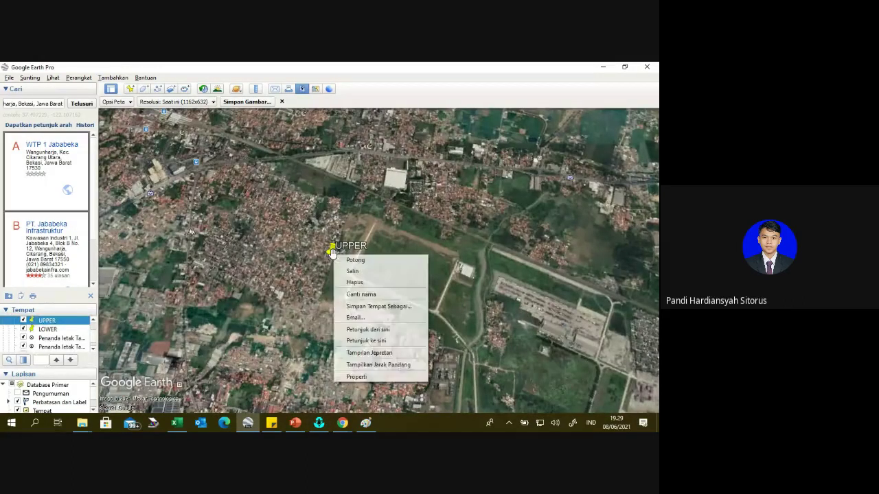
pyautogui.click(357, 377)
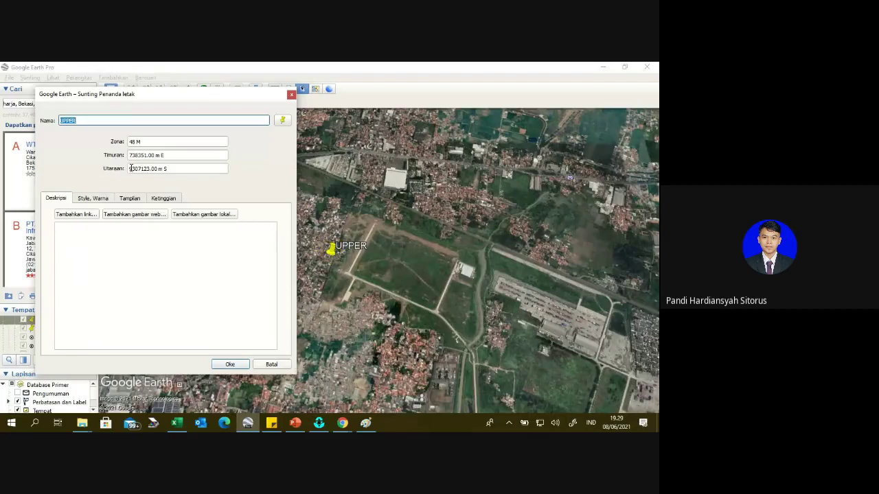
pyautogui.doubleClick(153, 155)
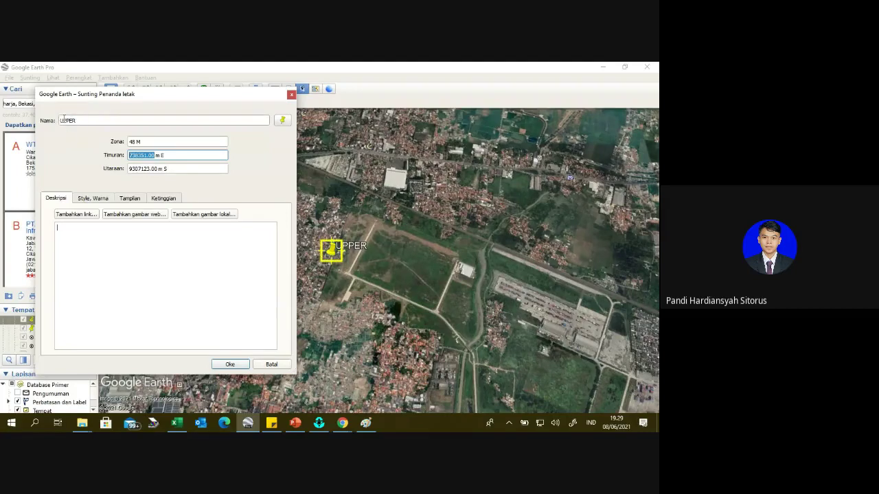
pyautogui.rightClick(149, 154)
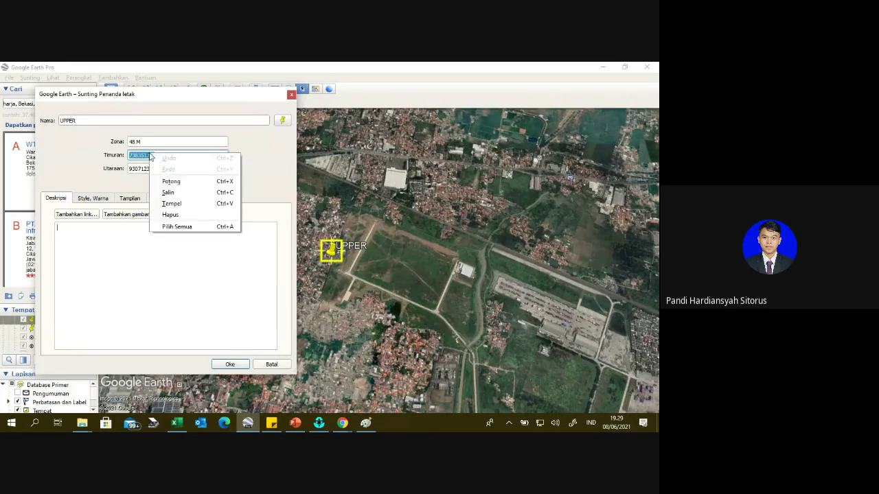
pyautogui.click(181, 196)
# Switch back to EPANET and paste 738351.00 as the upper-right X-coordinate of the map dimensions
pyautogui.click(320, 426)
pyautogui.click(314, 380)
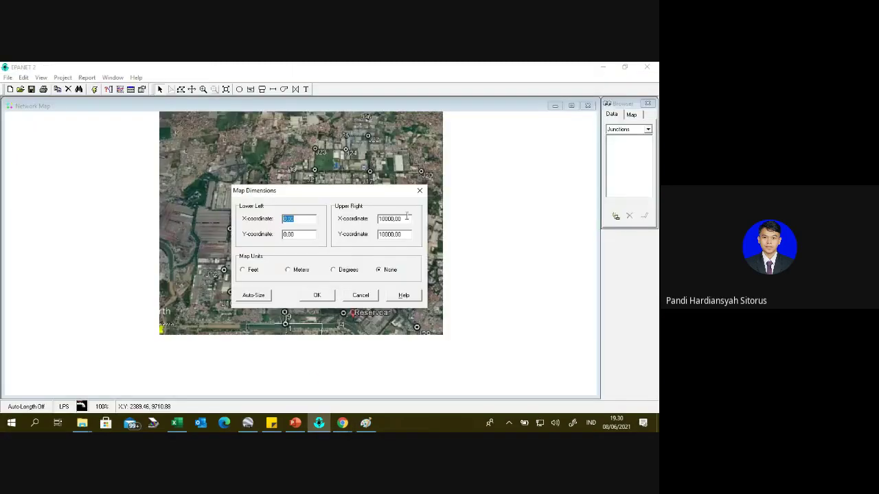
pyautogui.click(373, 220)
pyautogui.rightClick(391, 218)
pyautogui.click(420, 259)
# Copy the UPPER pin's northing (Utaraan) from Google Earth and set EPANET's upper-right Y-coordinate to 9307123.00
pyautogui.moveTo(249, 424)
pyautogui.click(247, 377)
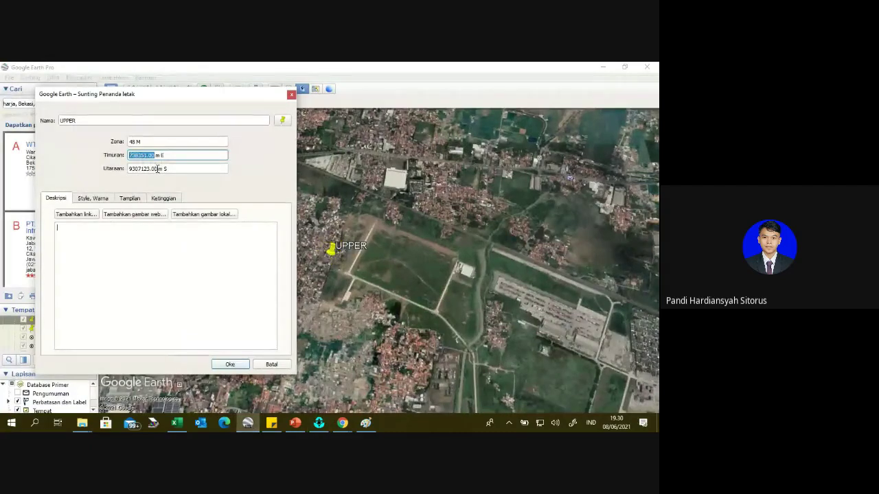
pyautogui.press('Tab')
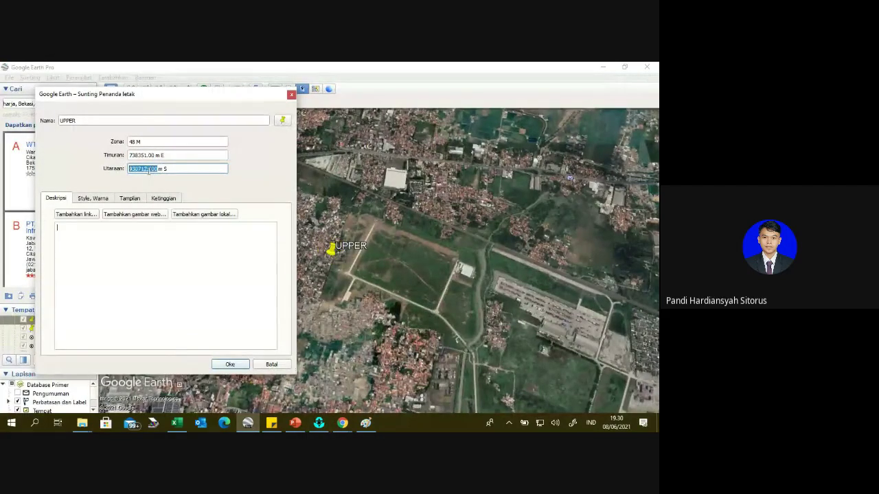
pyautogui.rightClick(147, 171)
pyautogui.click(167, 210)
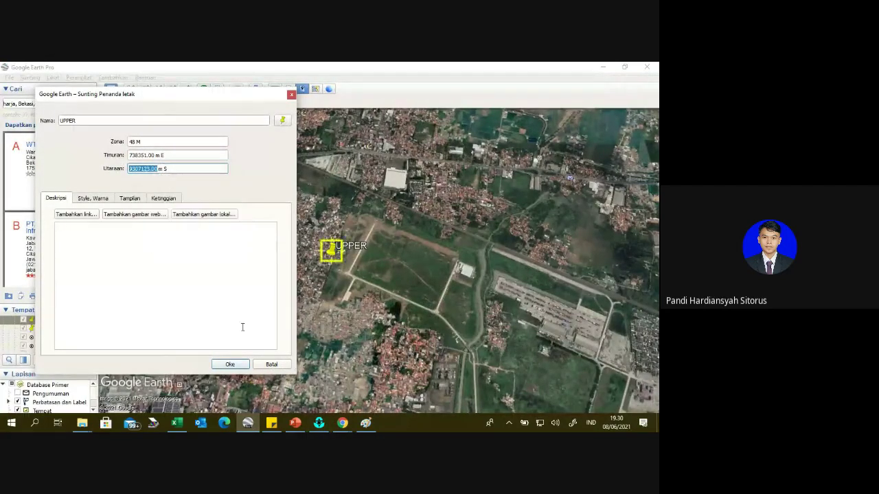
pyautogui.click(318, 423)
pyautogui.moveTo(403, 235); pyautogui.dragTo(375, 235)
pyautogui.rightClick(386, 236)
pyautogui.click(394, 275)
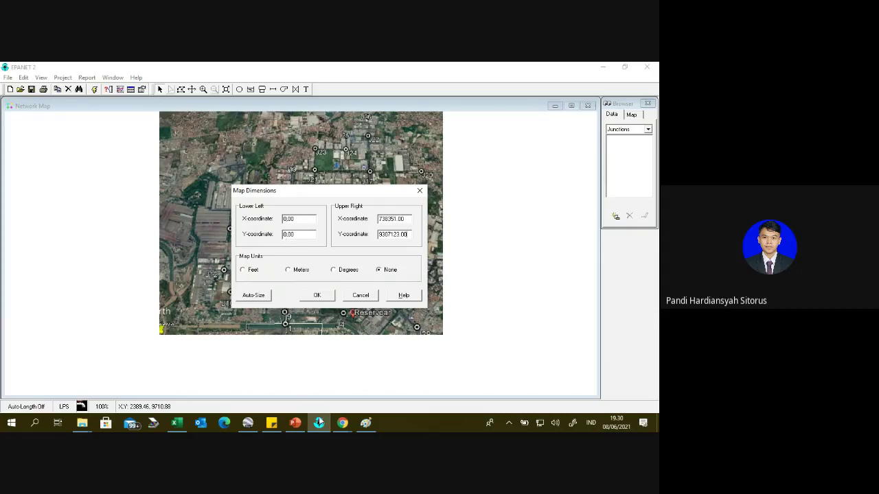
# Switch to Google Earth, dismiss the UPPER pin's properties, and copy the easting (Timuran) from the LOWER pin's properties
pyautogui.click(249, 424)
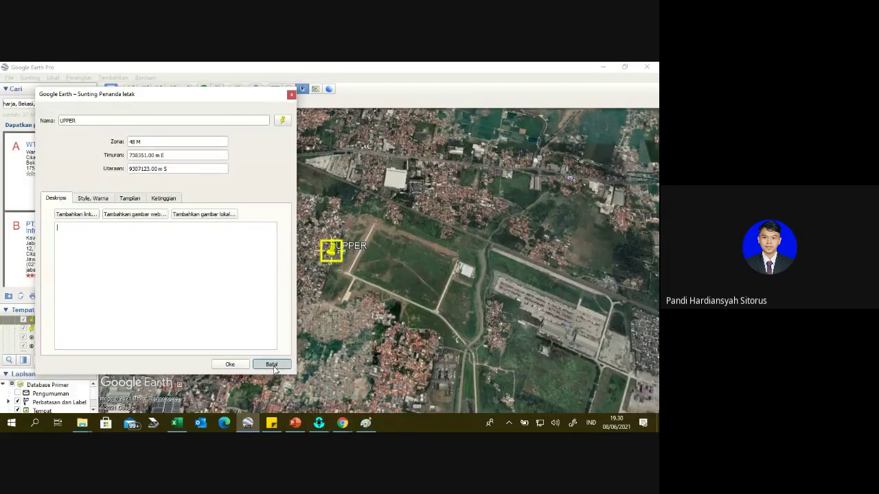
pyautogui.click(269, 363)
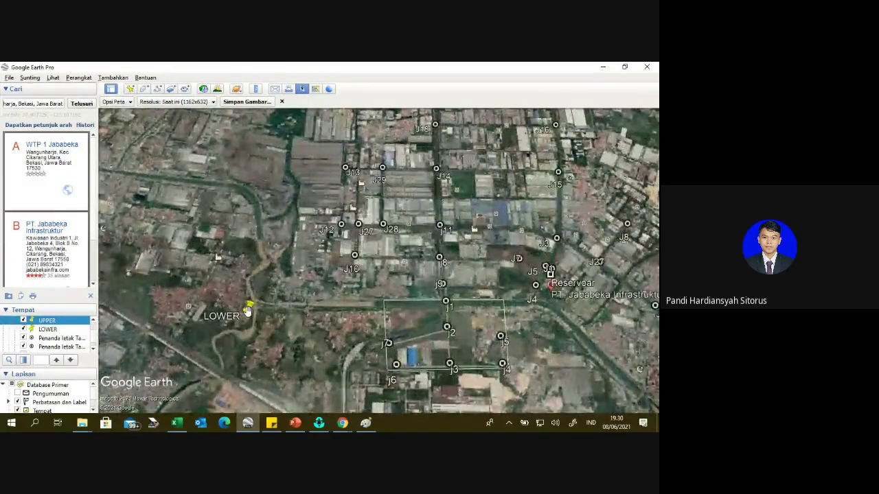
pyautogui.rightClick(248, 310)
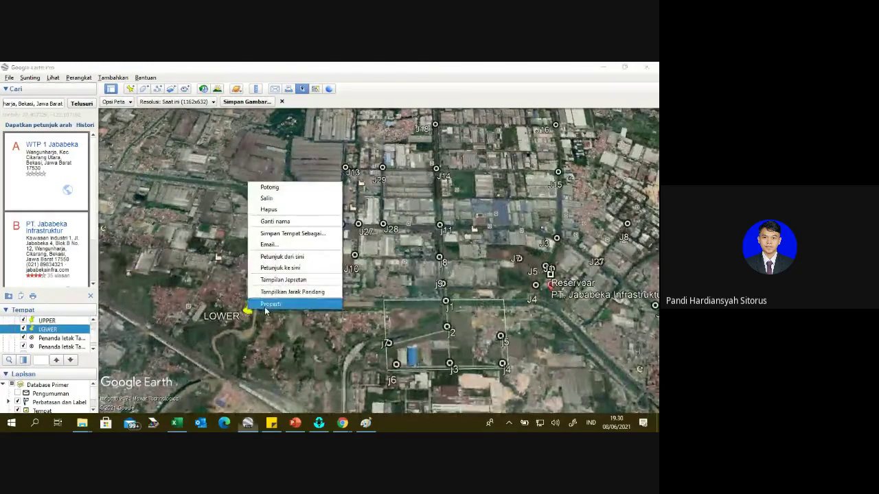
pyautogui.click(265, 304)
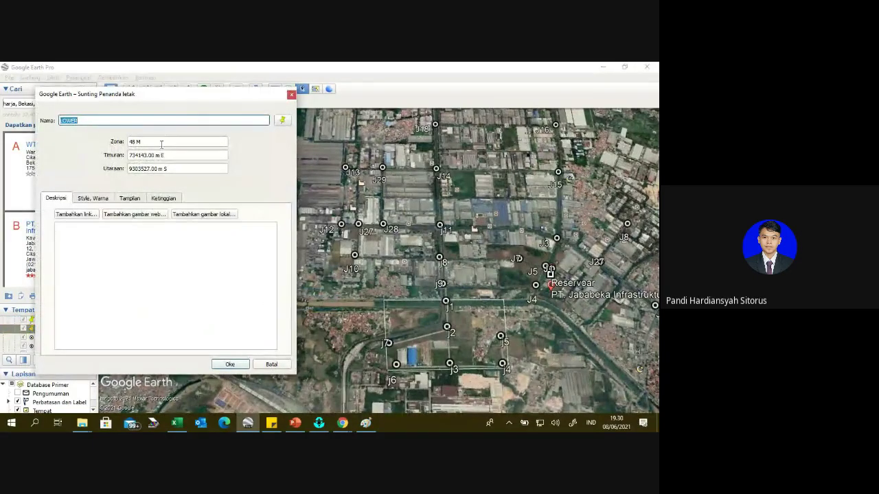
pyautogui.moveTo(156, 157); pyautogui.dragTo(119, 159)
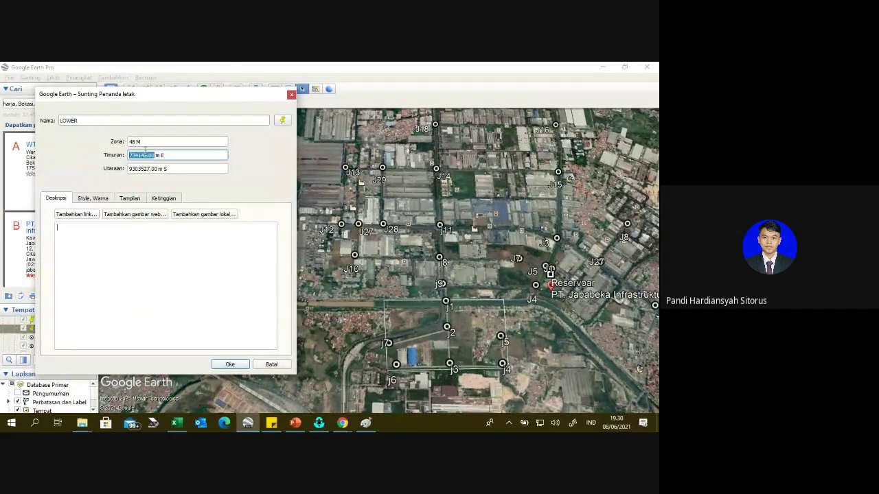
pyautogui.rightClick(140, 156)
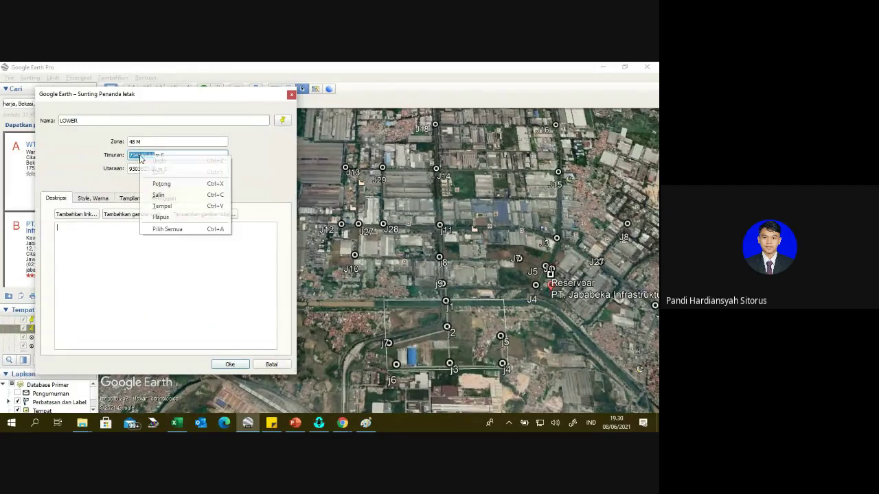
pyautogui.click(171, 196)
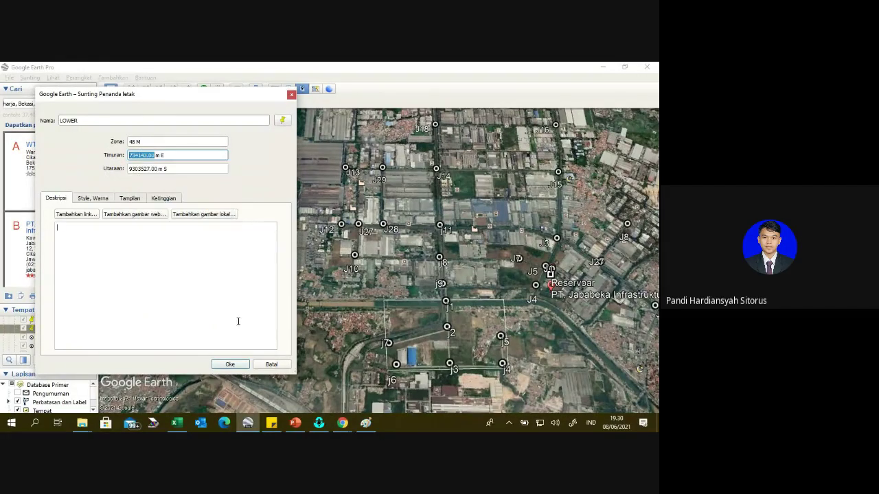
# Switch back to EPANET and paste 734143.00 as the lower-left X-coordinate of the map dimensions
pyautogui.click(319, 423)
pyautogui.moveTo(305, 218); pyautogui.dragTo(283, 218)
pyautogui.rightClick(291, 219)
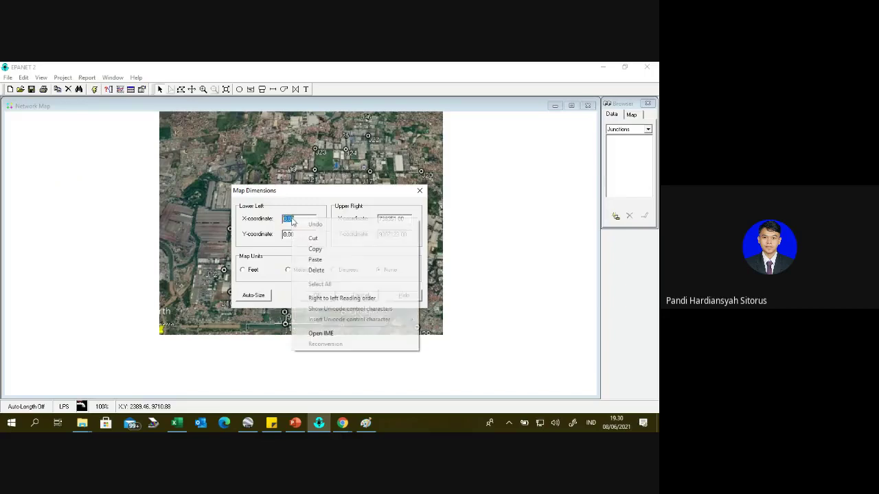
pyautogui.click(315, 259)
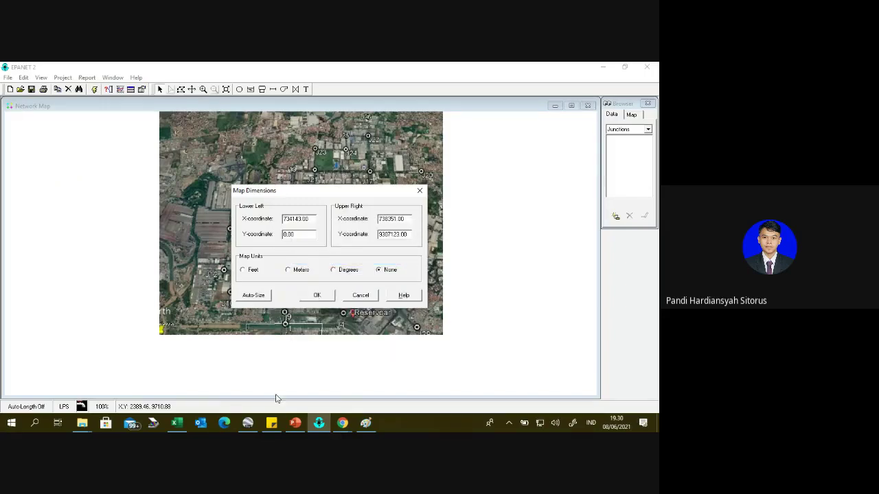
# Copy the LOWER pin's northing (Utaraan) from Google Earth and set EPANET's lower-left Y-coordinate to 9303527.00
pyautogui.click(250, 425)
pyautogui.click(157, 169)
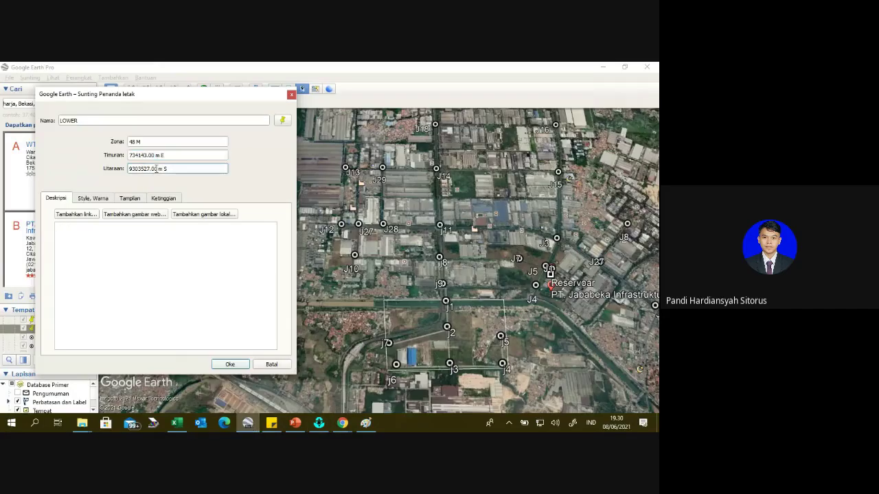
pyautogui.tripleClick(156, 169)
pyautogui.rightClick(137, 168)
pyautogui.click(158, 205)
pyautogui.click(315, 424)
pyautogui.doubleClick(290, 234)
pyautogui.rightClick(290, 235)
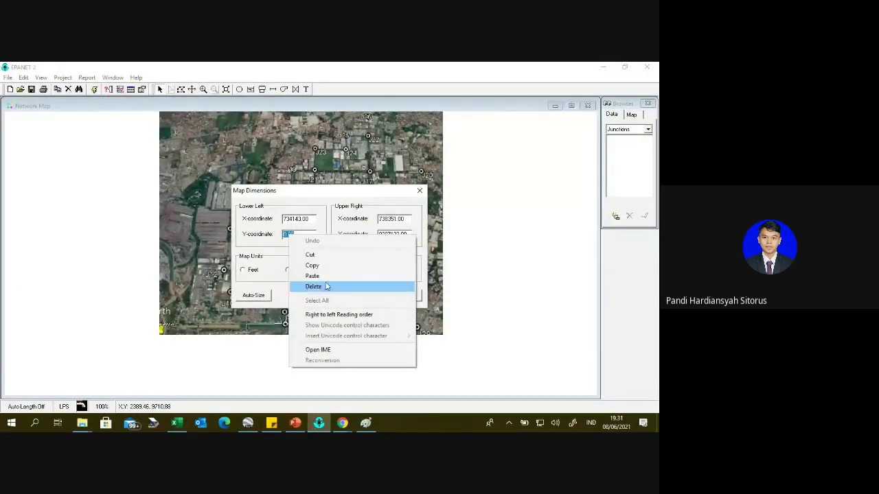
pyautogui.click(323, 275)
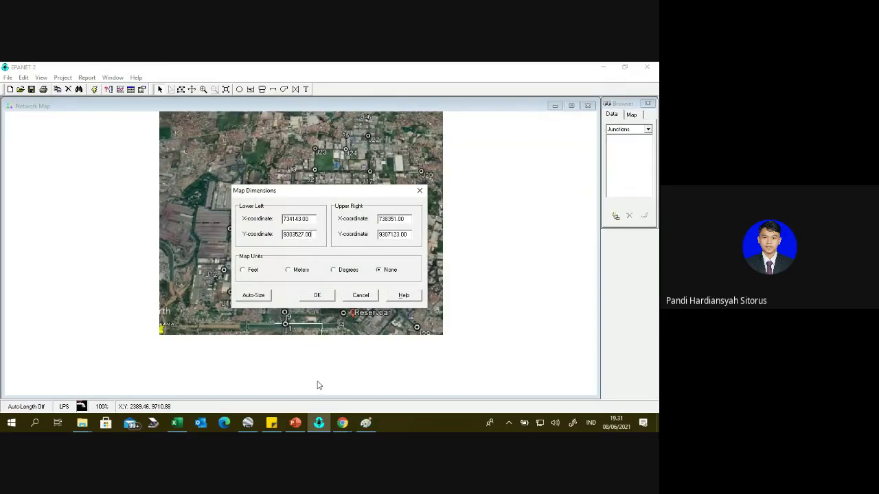
# Close the LOWER pin's properties in Google Earth and check the coordinate display format in its options
pyautogui.click(250, 426)
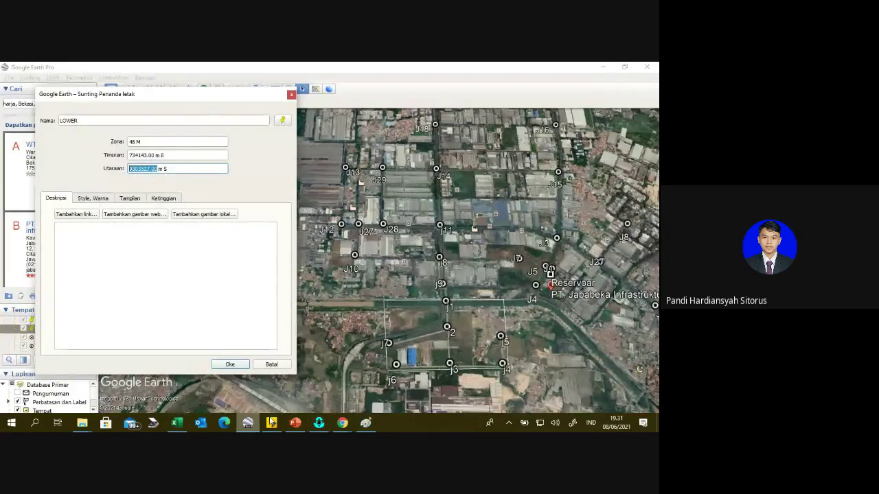
pyautogui.click(291, 94)
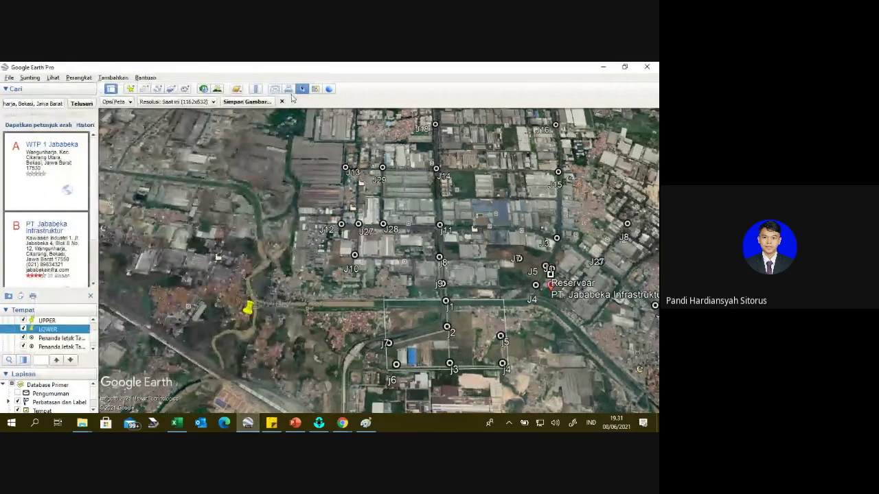
pyautogui.scroll(-2, 451, 297)
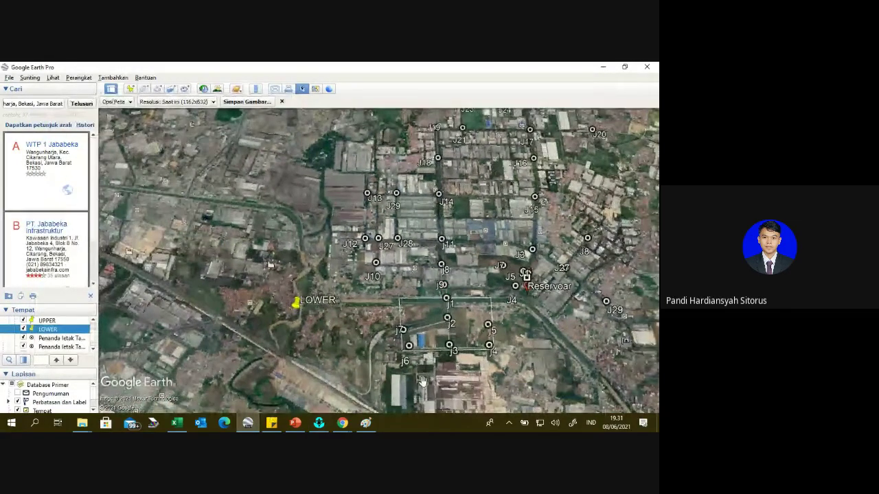
pyautogui.click(79, 78)
pyautogui.click(86, 158)
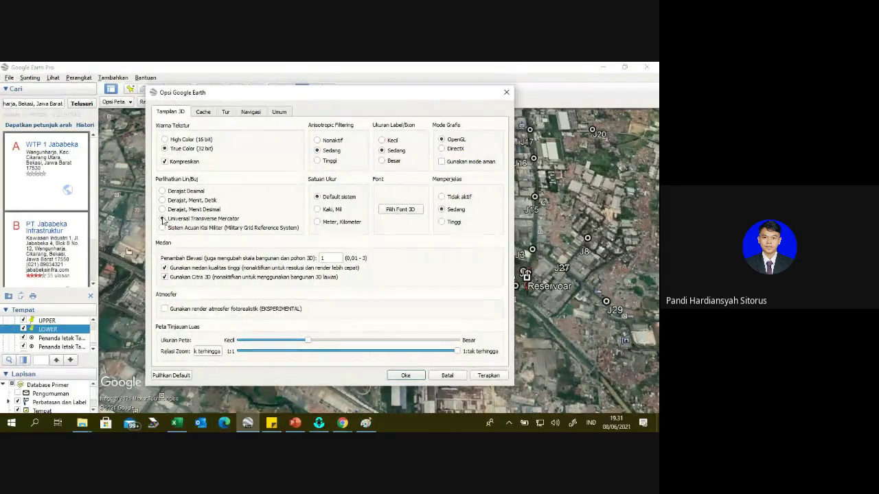
pyautogui.click(405, 375)
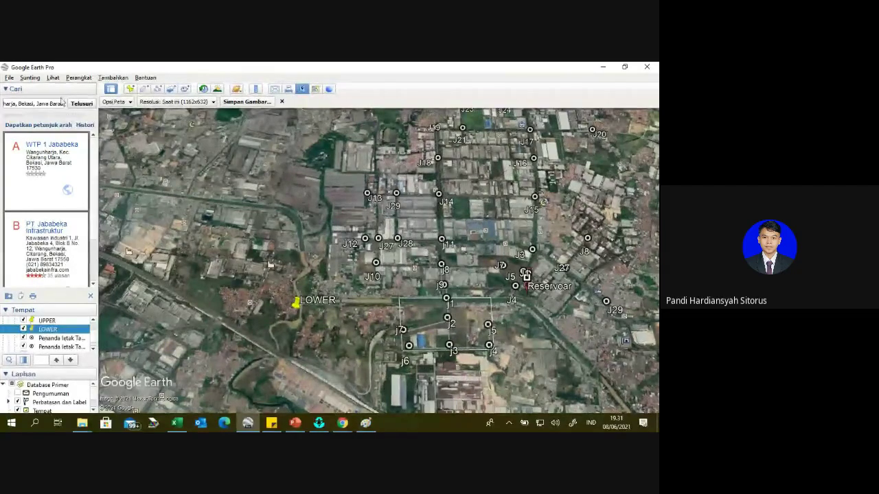
pyautogui.click(603, 68)
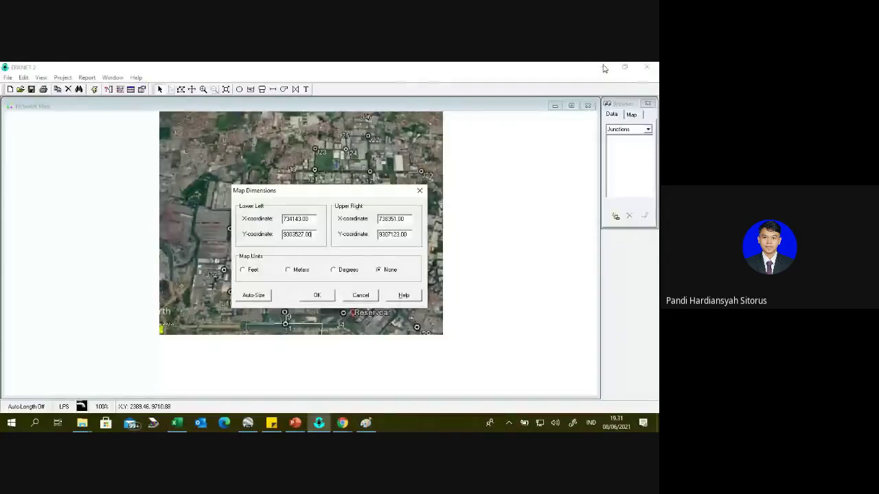
# Set the map units to Meters in EPANET and try to apply the map dimensions
pyautogui.click(318, 296)
pyautogui.click(330, 265)
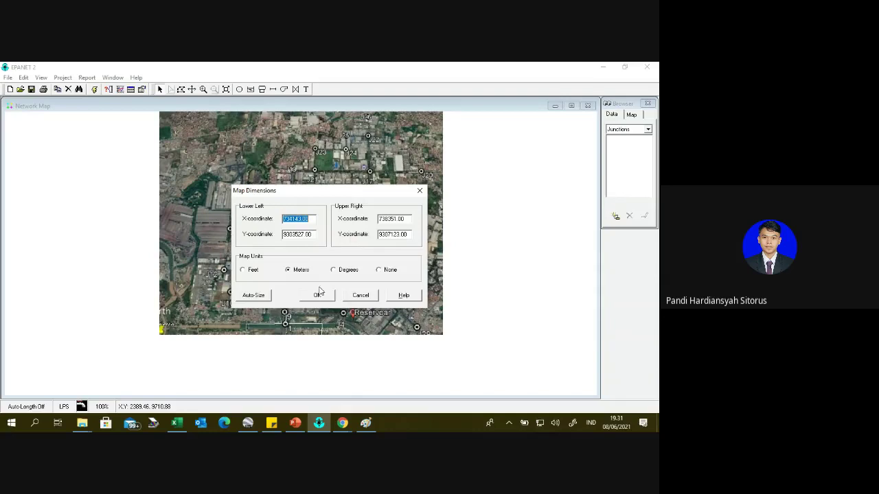
pyautogui.click(322, 295)
pyautogui.click(331, 264)
# Compare the LOWER pin's coordinates in Google Earth side by side with EPANET's lower-left map dimensions
pyautogui.click(249, 424)
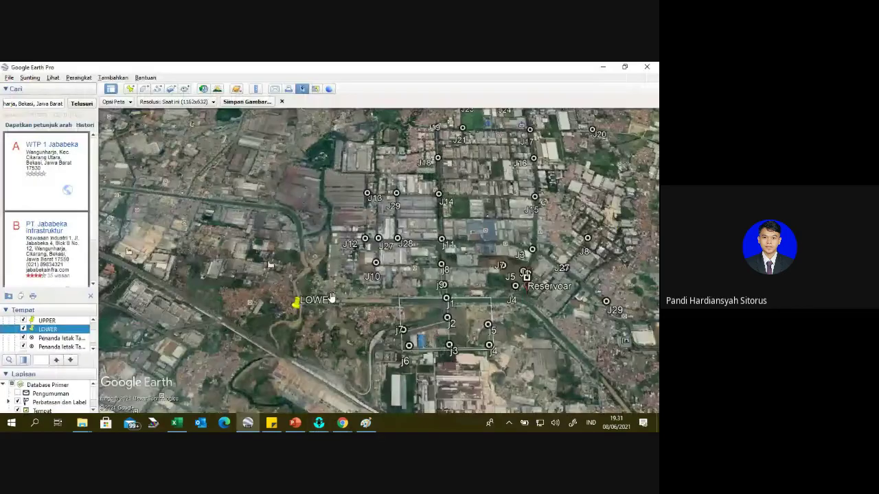
pyautogui.rightClick(294, 305)
pyautogui.click(317, 303)
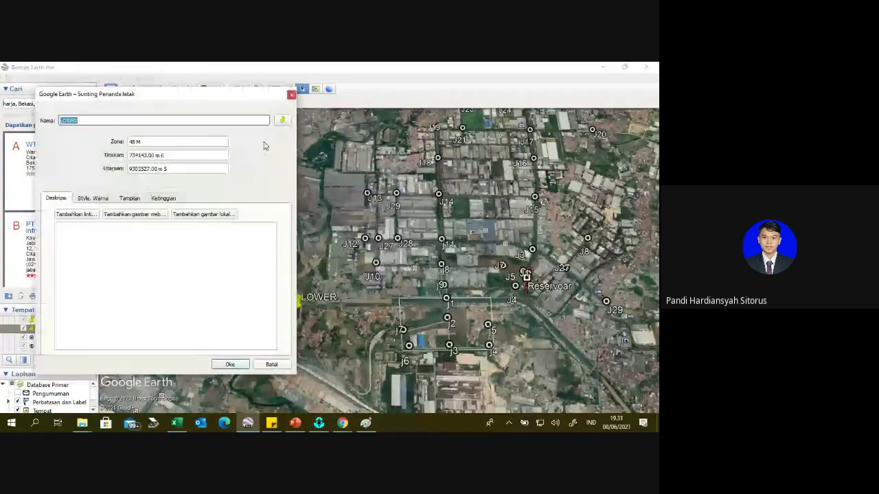
pyautogui.click(631, 67)
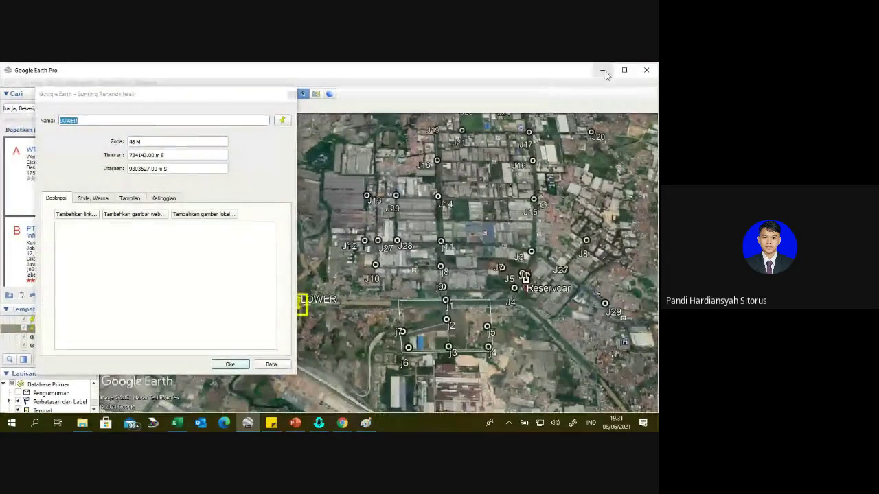
pyautogui.moveTo(552, 76); pyautogui.dragTo(177, 133)
pyautogui.moveTo(339, 189); pyautogui.dragTo(463, 187)
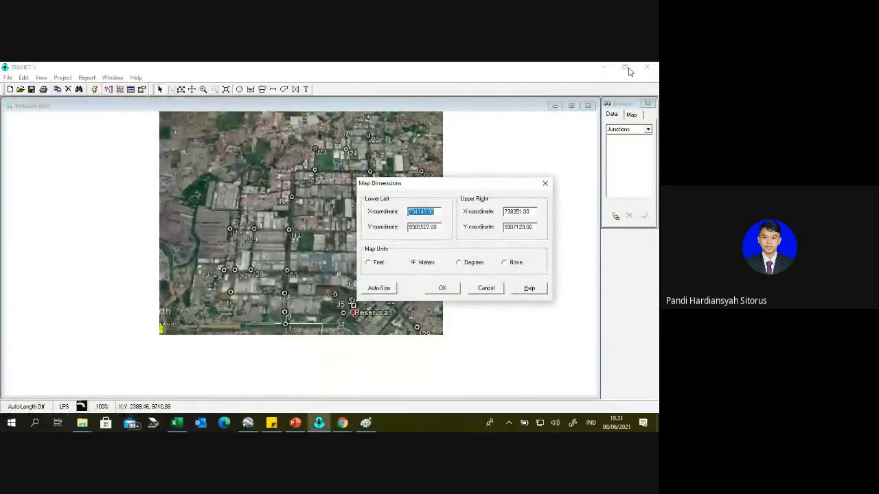
pyautogui.click(244, 425)
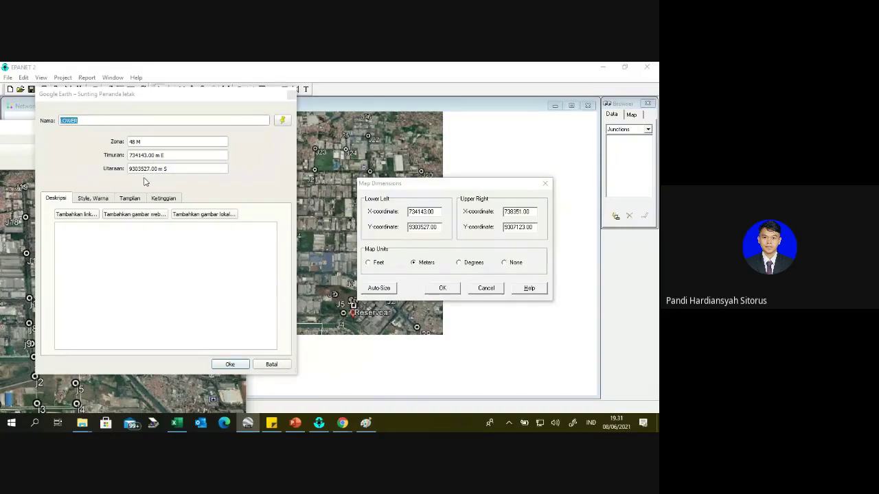
pyautogui.click(289, 96)
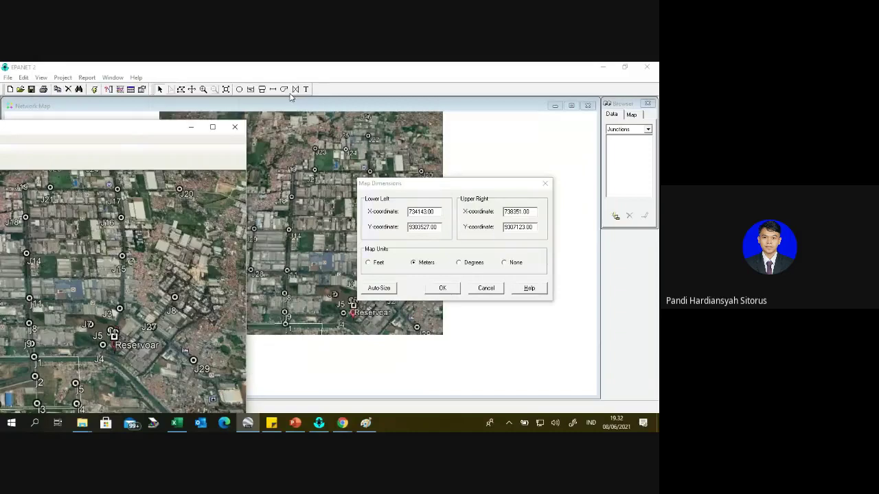
pyautogui.click(213, 128)
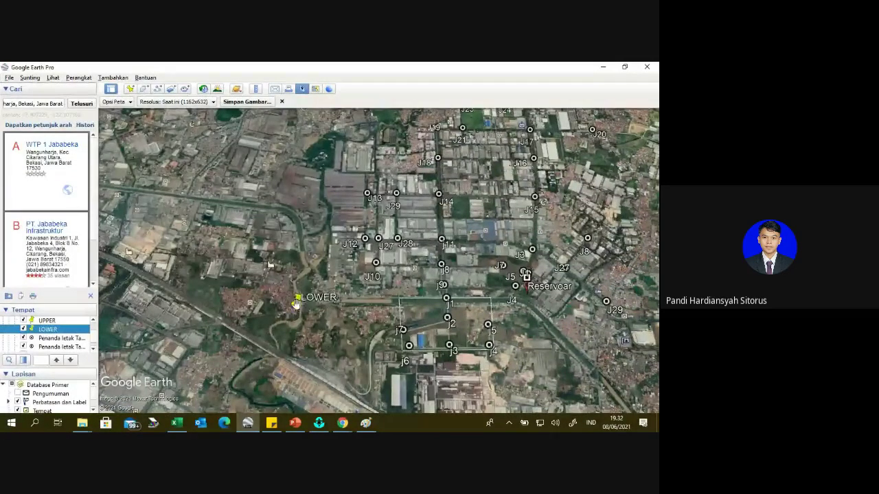
# Switch back to EPANET and leave the Map Dimensions settings without applying the entered coordinates
pyautogui.click(318, 422)
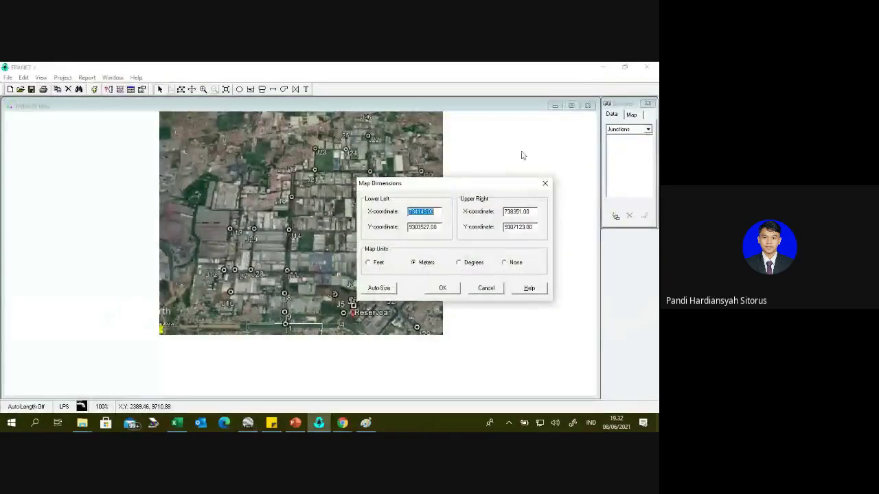
pyautogui.click(545, 187)
pyautogui.click(41, 78)
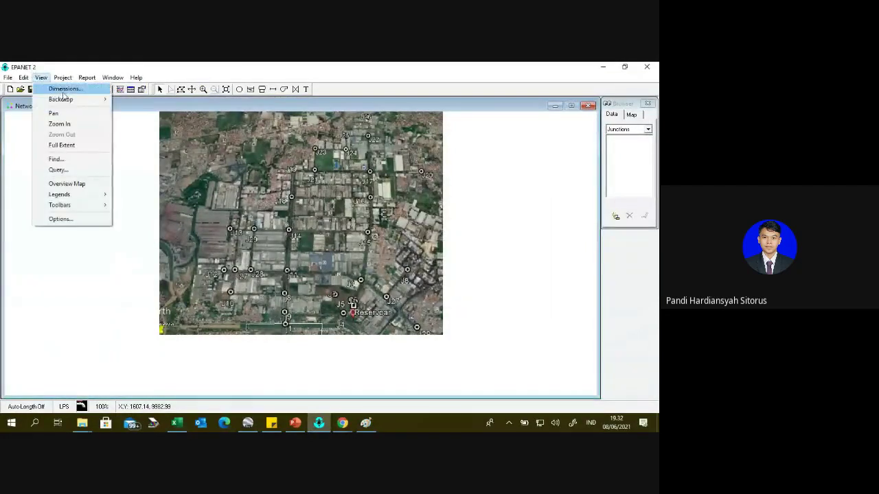
pyautogui.click(63, 89)
pyautogui.click(362, 296)
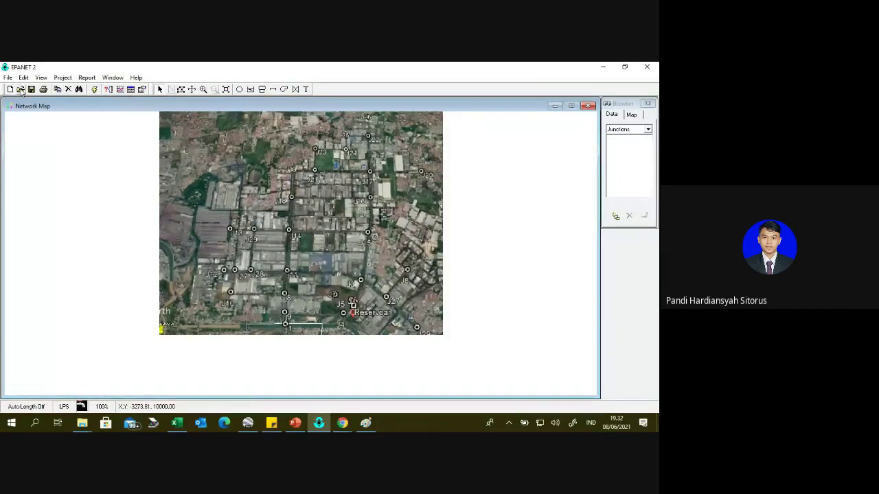
pyautogui.click(21, 90)
pyautogui.click(328, 265)
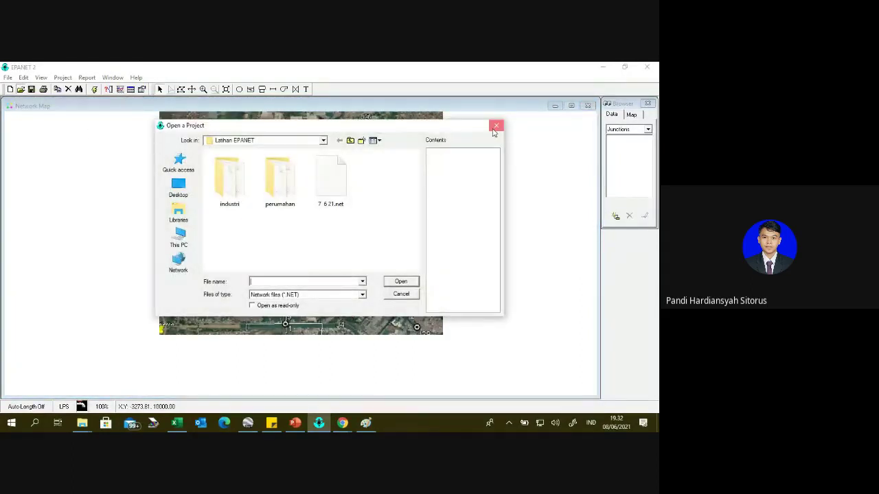
pyautogui.click(495, 127)
pyautogui.click(20, 90)
pyautogui.click(328, 264)
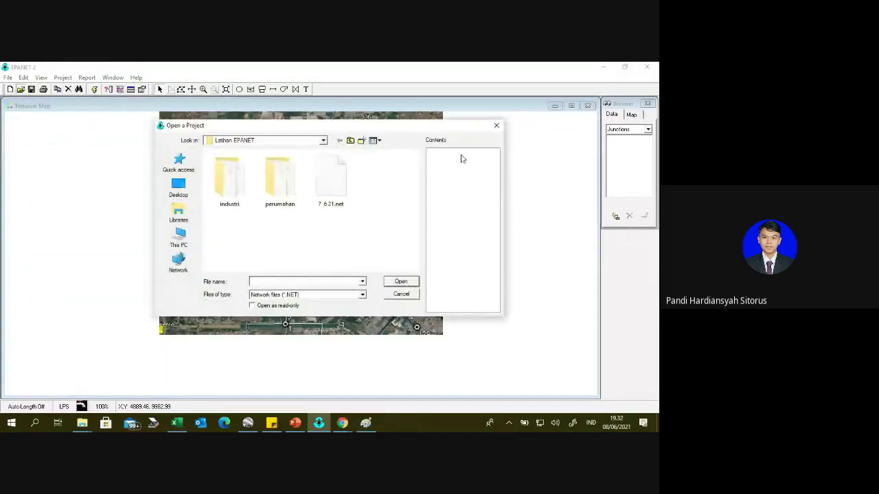
pyautogui.click(496, 126)
# Start a new project without saving the current one and load the area pelayanan image as the network map's backdrop
pyautogui.click(10, 90)
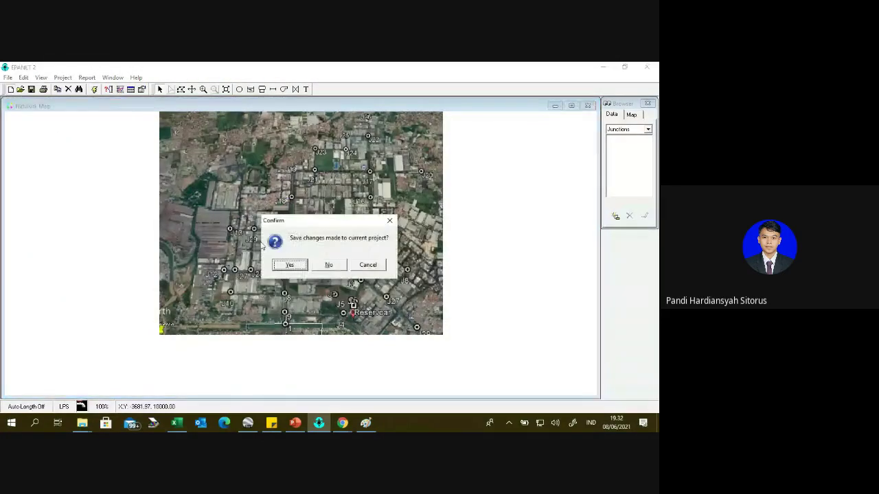
pyautogui.click(328, 264)
pyautogui.click(41, 79)
pyautogui.moveTo(61, 99)
pyautogui.click(133, 101)
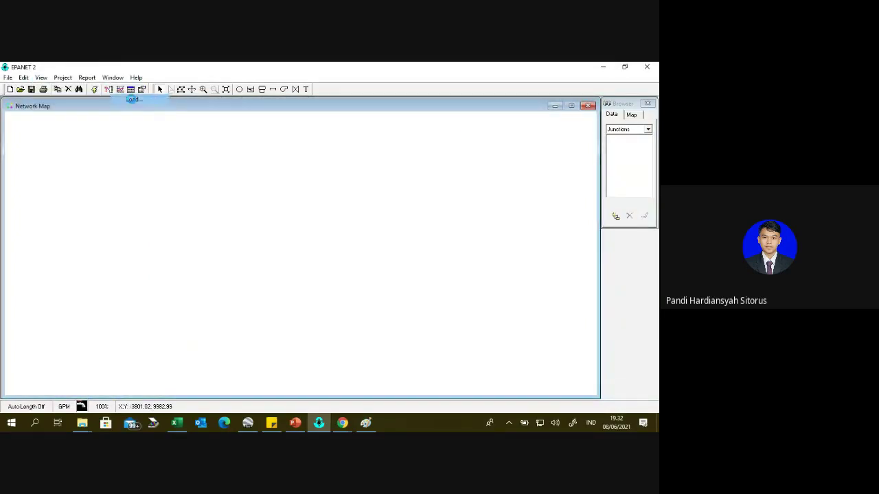
pyautogui.click(334, 196)
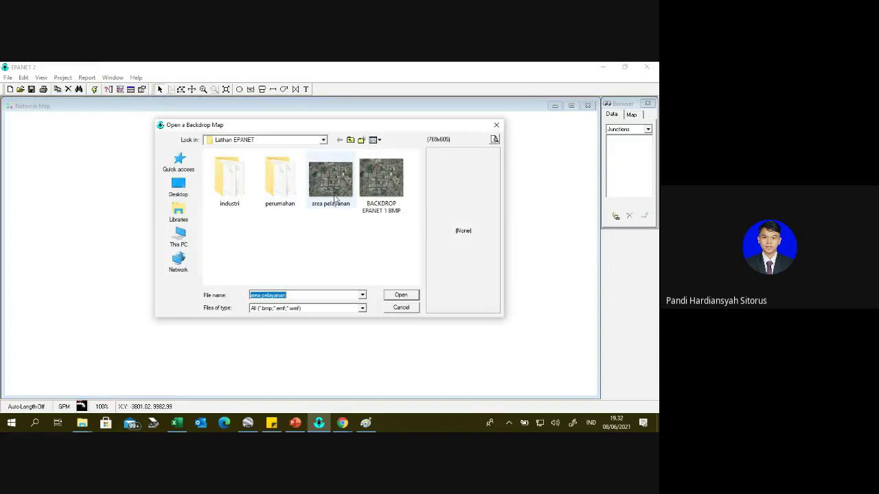
pyautogui.click(400, 295)
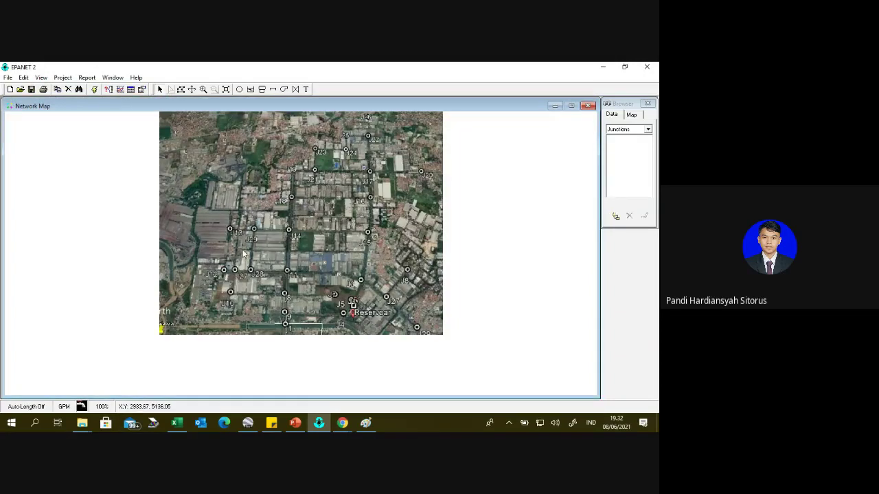
# Copy the LOWER pin's easting from Google Earth into EPANET's lower-left X-coordinate map dimension, setting it to 734143
pyautogui.click(41, 78)
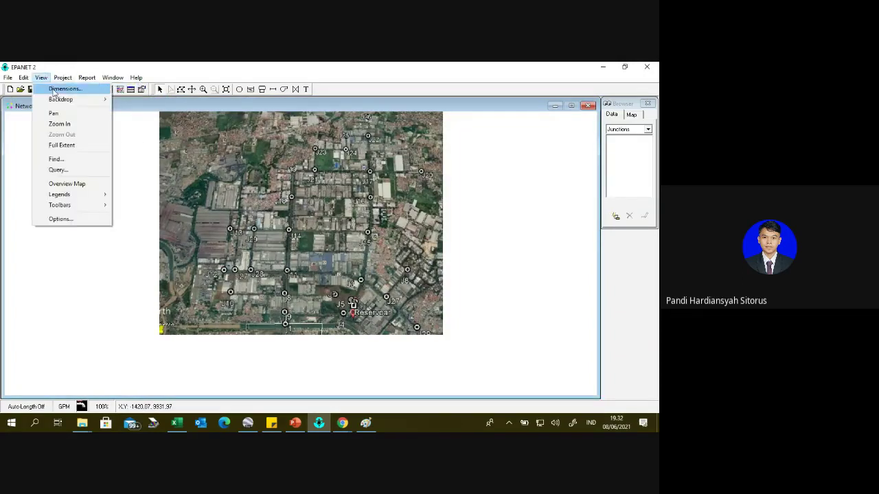
pyautogui.click(55, 90)
pyautogui.click(248, 423)
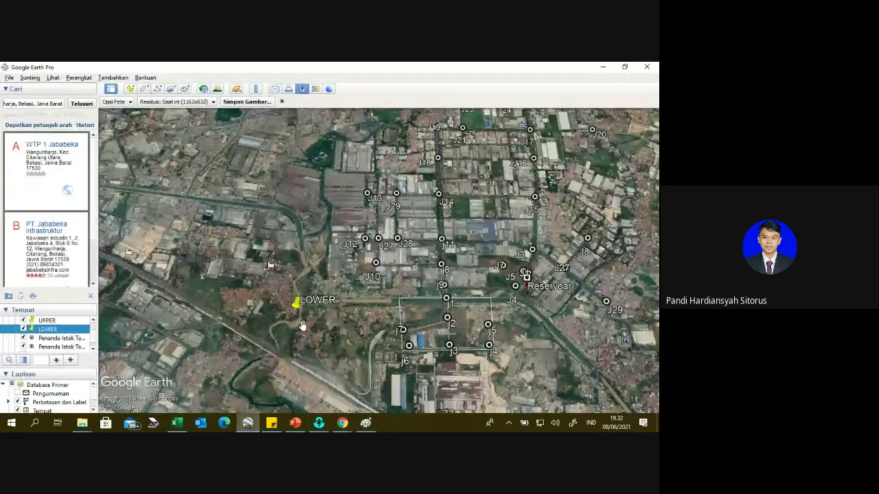
pyautogui.rightClick(297, 301)
pyautogui.click(323, 420)
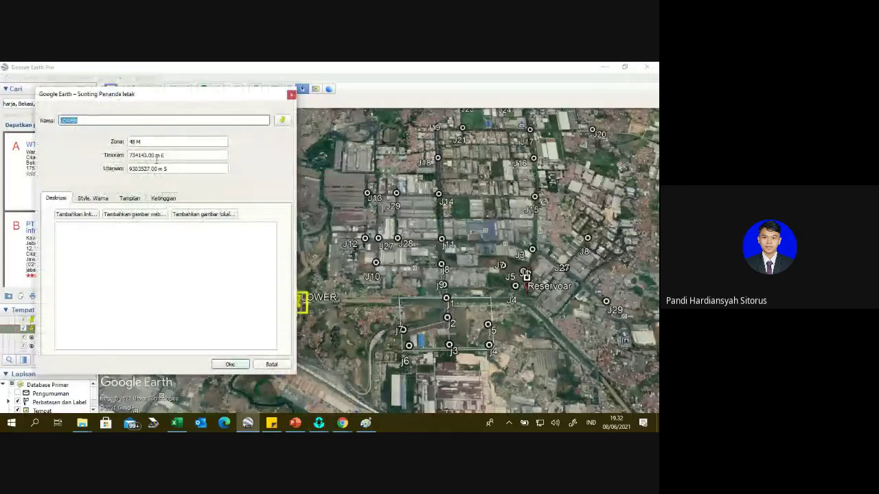
pyautogui.doubleClick(153, 155)
pyautogui.hotkey('ctrl', 'c')
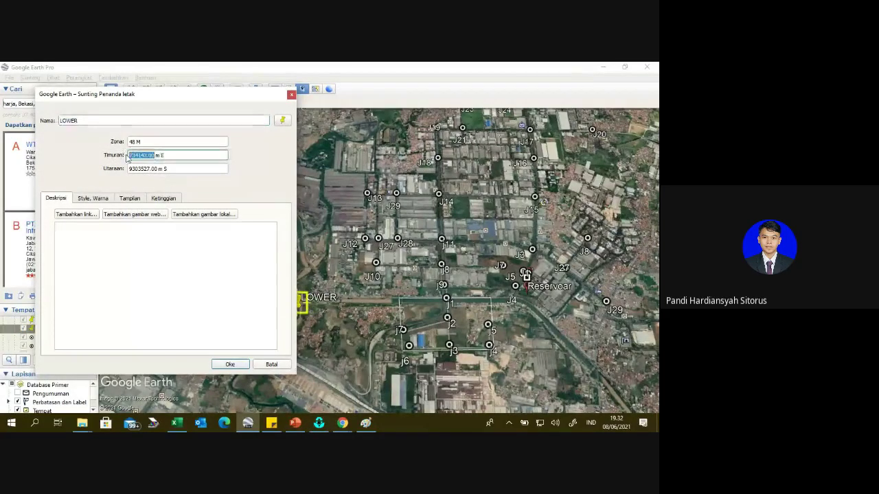
pyautogui.click(318, 424)
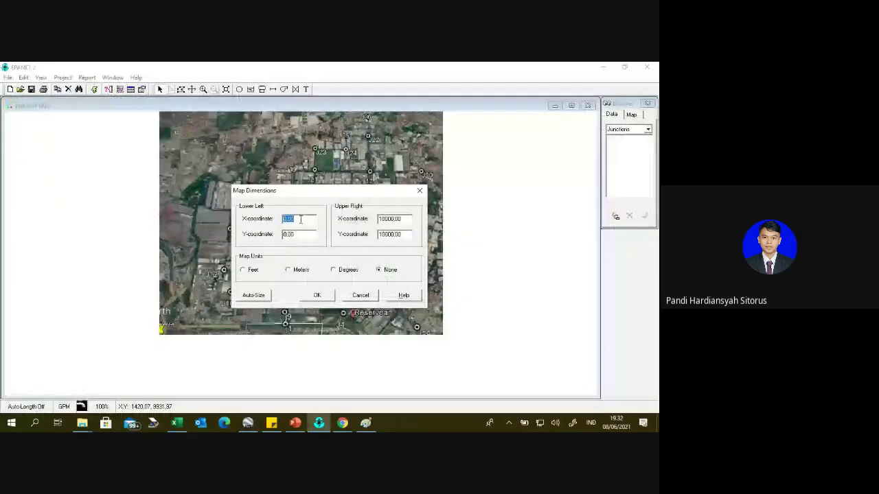
pyautogui.press('BackSpace')
pyautogui.rightClick(298, 219)
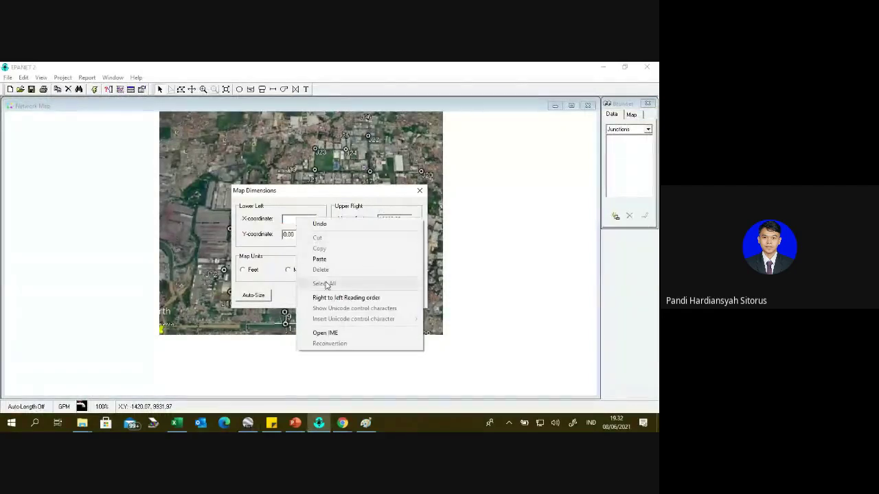
pyautogui.click(320, 259)
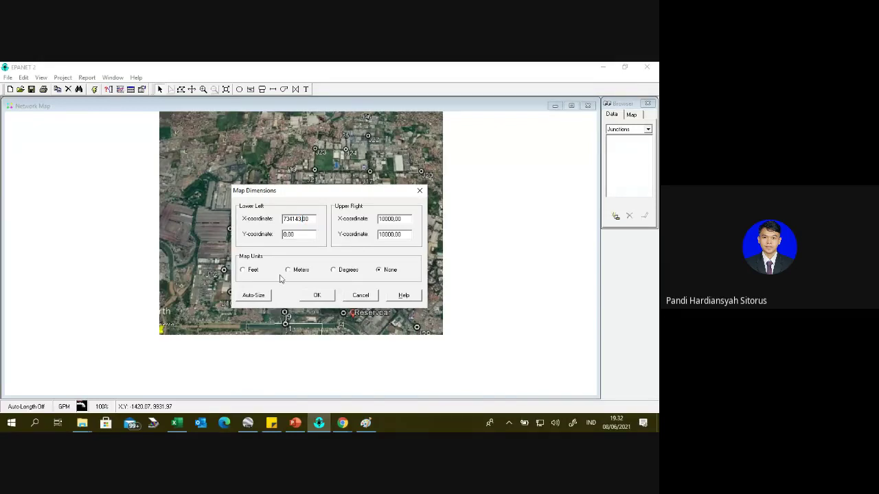
# Copy the LOWER pin's northing from Google Earth into the lower-left Y-coordinate in EPANET, setting it to 9303527
pyautogui.click(248, 425)
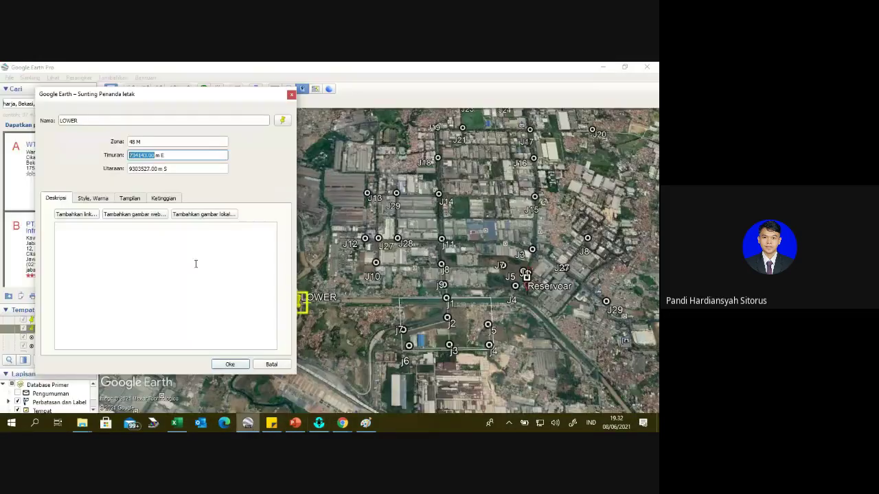
pyautogui.doubleClick(165, 168)
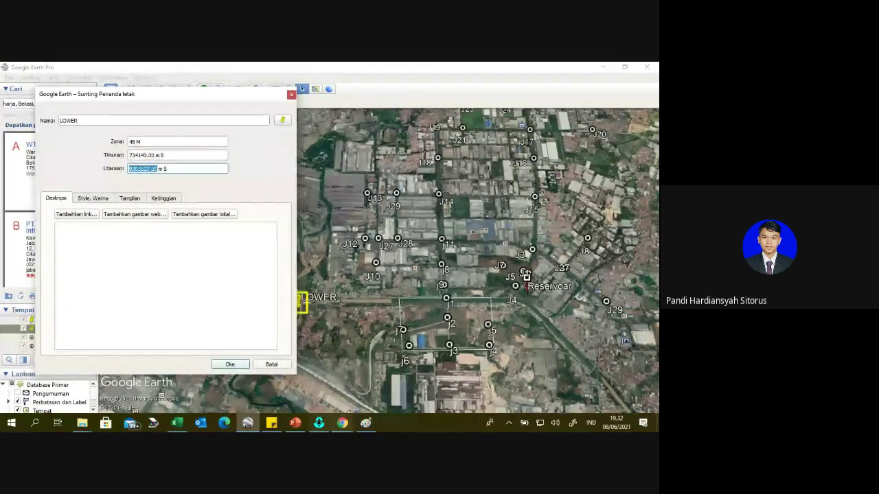
pyautogui.click(319, 424)
pyautogui.doubleClick(299, 234)
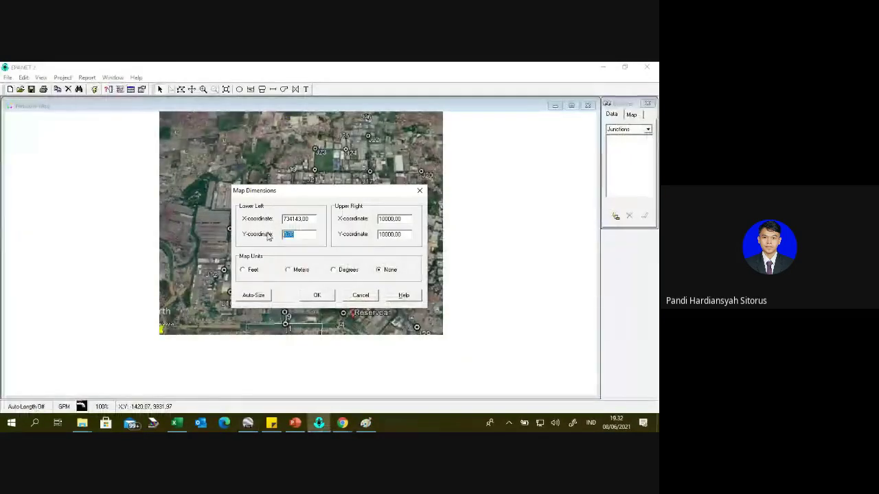
pyautogui.press('BackSpace')
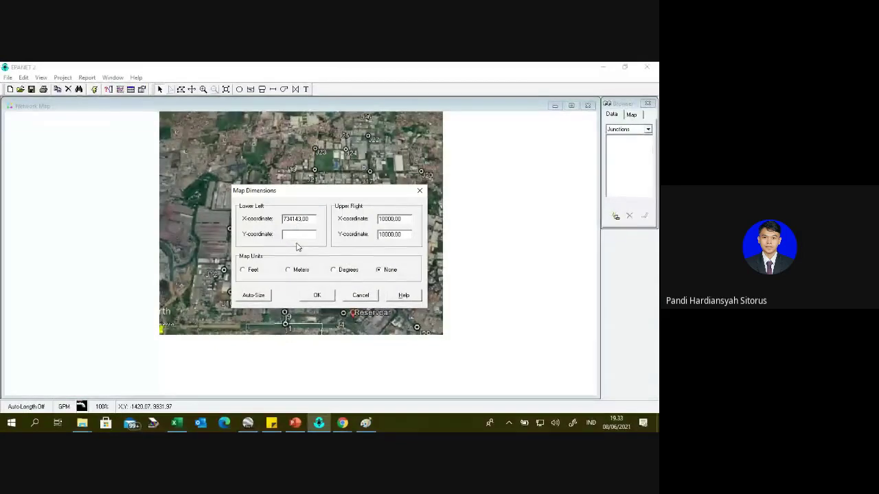
pyautogui.rightClick(291, 237)
pyautogui.click(314, 274)
pyautogui.write('.')
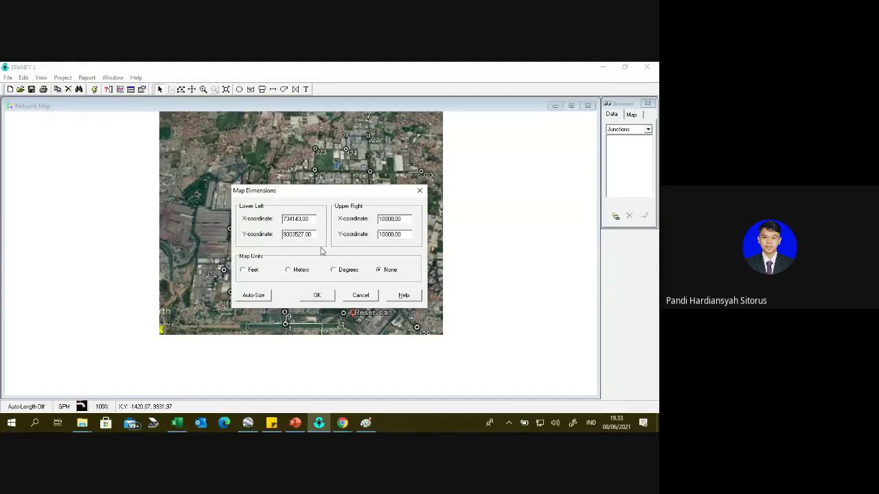
# Close the LOWER pin's properties in Google Earth and copy the UPPER pin's easting, 738351, into EPANET's upper-right X-coordinate
pyautogui.click(248, 423)
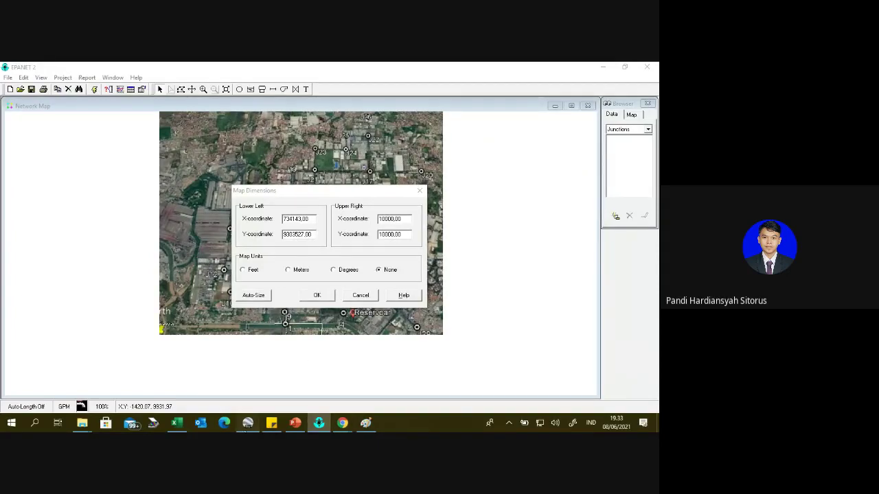
pyautogui.press('Return')
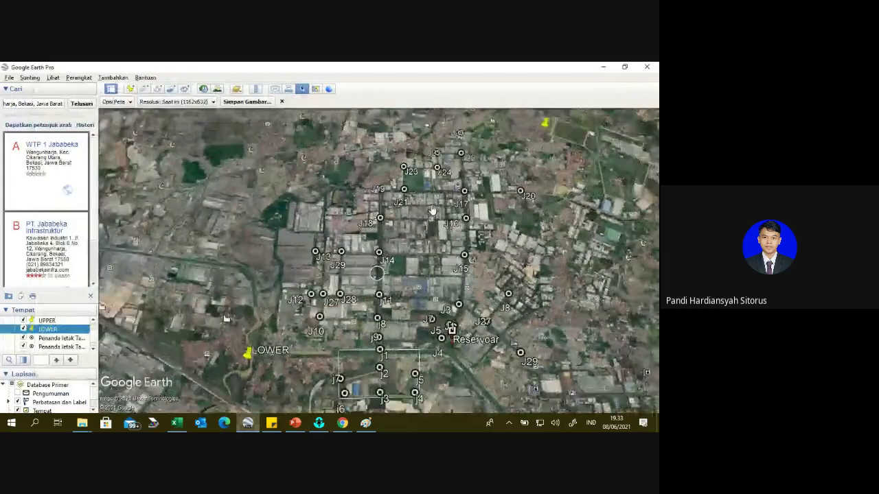
pyautogui.scroll(5, 431, 205)
pyautogui.click(425, 207)
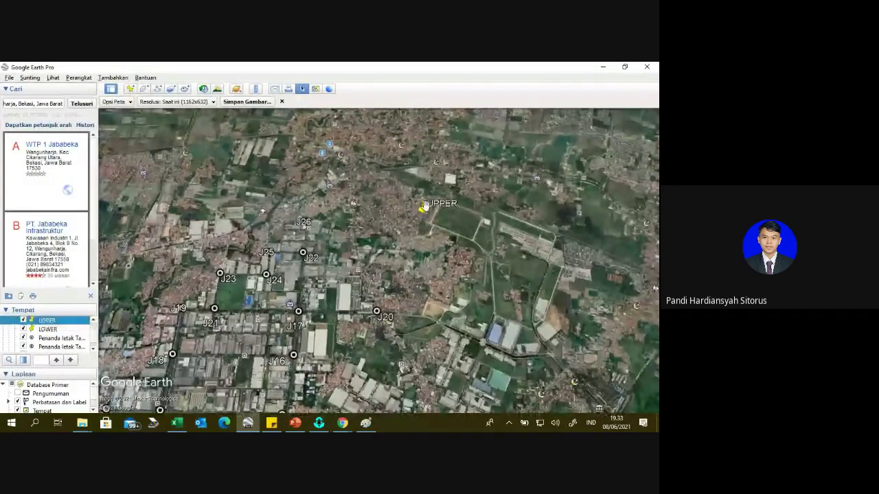
pyautogui.rightClick(424, 207)
pyautogui.click(445, 329)
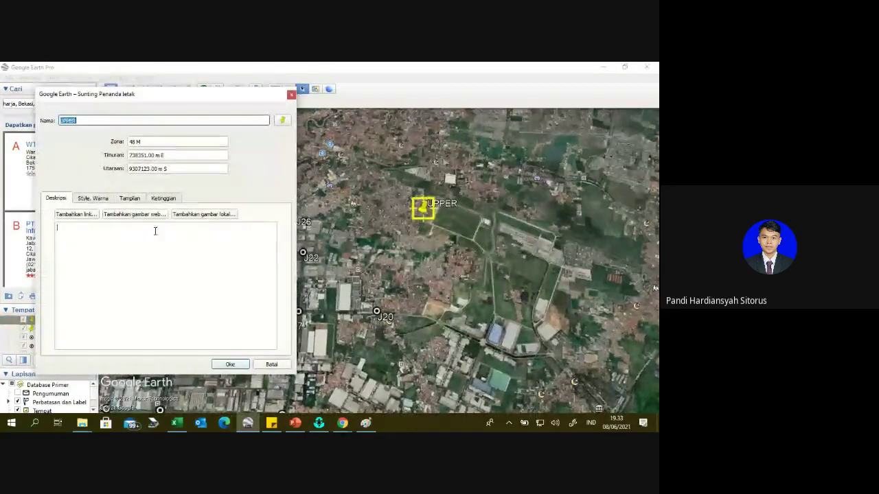
pyautogui.moveTo(156, 155); pyautogui.dragTo(128, 156)
pyautogui.hotkey('ctrl', 'c')
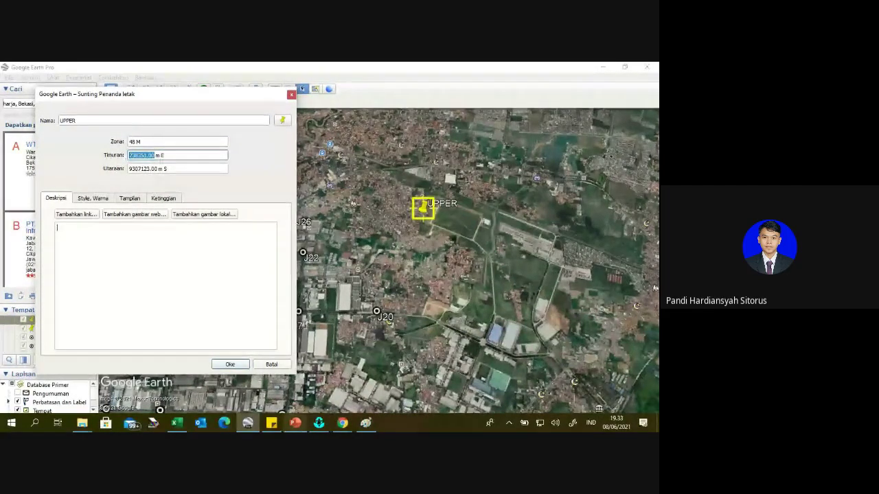
pyautogui.click(319, 423)
pyautogui.moveTo(402, 219); pyautogui.dragTo(380, 219)
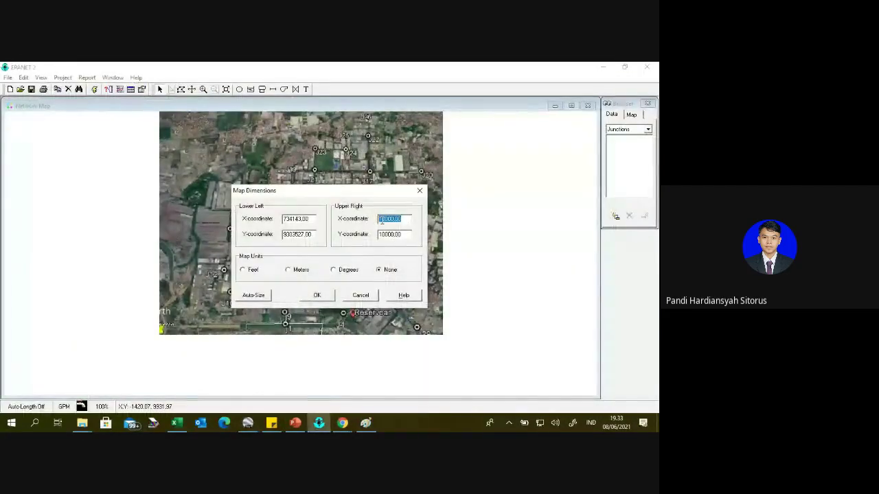
pyautogui.rightClick(381, 220)
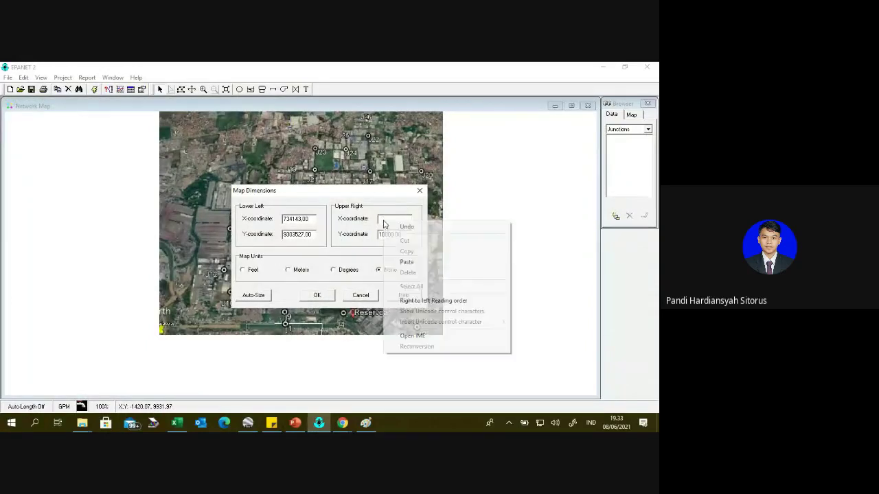
pyautogui.click(404, 261)
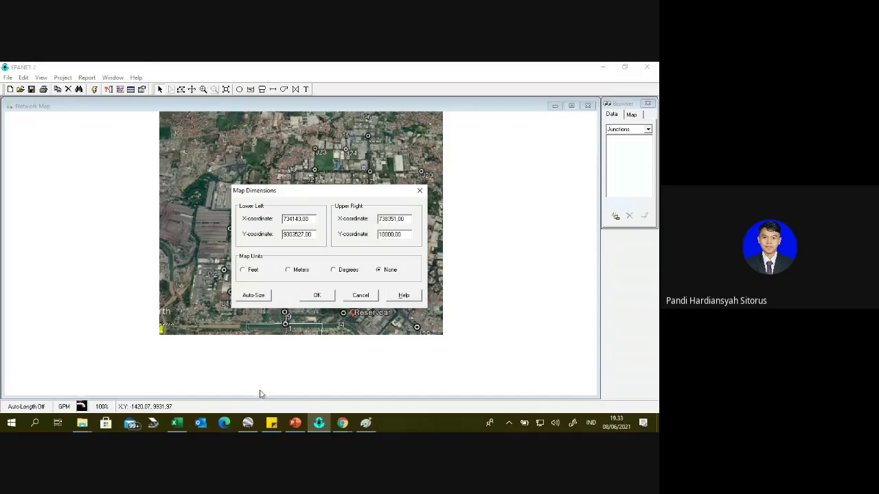
# Copy the UPPER pin's northing, 9307123, from Google Earth into EPANET's upper-right Y-coordinate and apply the map dimensions
pyautogui.click(248, 423)
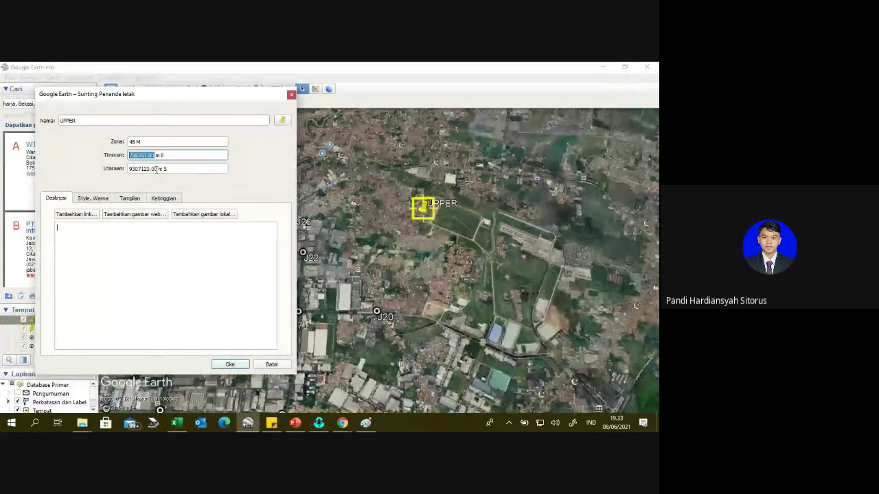
pyautogui.moveTo(157, 169); pyautogui.dragTo(117, 172)
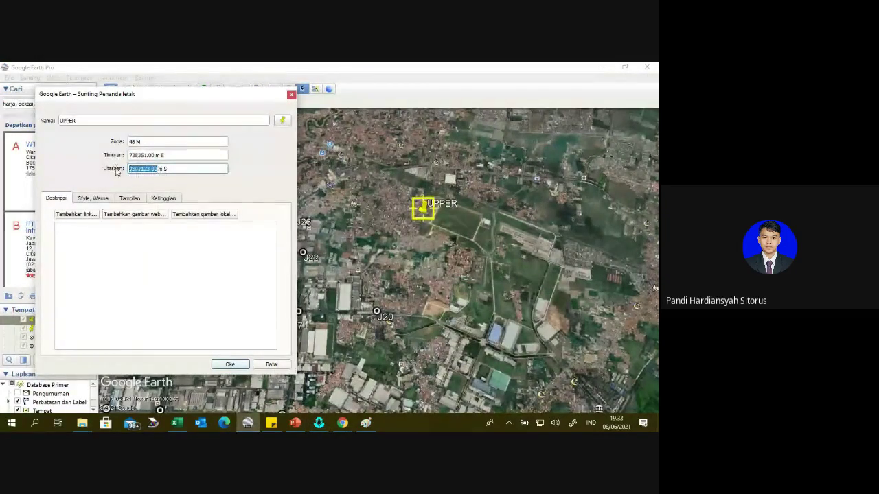
pyautogui.click(318, 423)
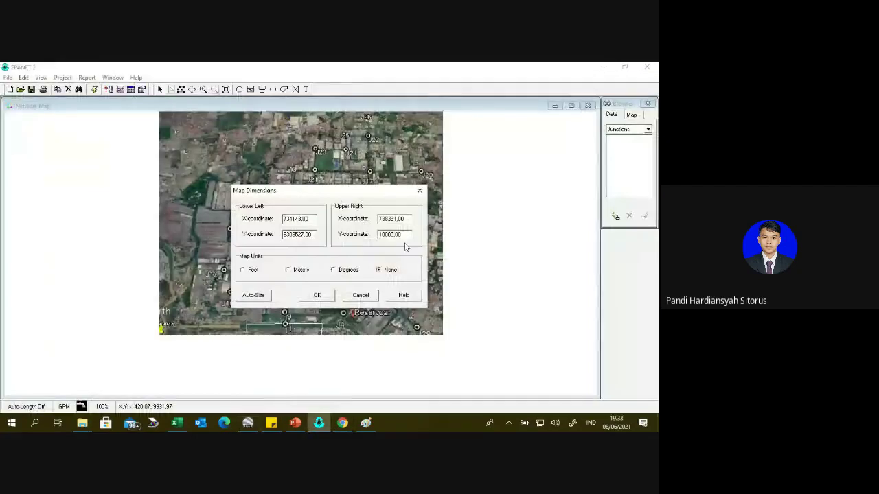
pyautogui.moveTo(407, 234); pyautogui.dragTo(379, 234)
pyautogui.press('BackSpace')
pyautogui.rightClick(389, 233)
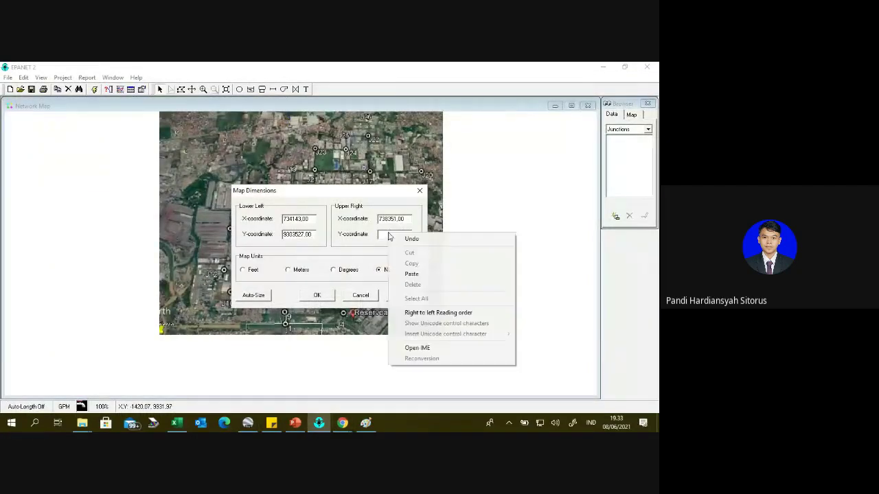
pyautogui.click(406, 273)
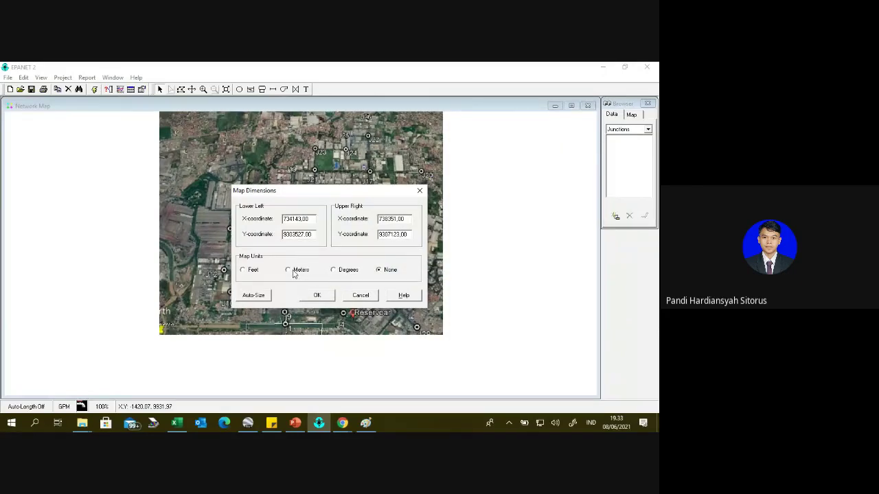
pyautogui.click(313, 294)
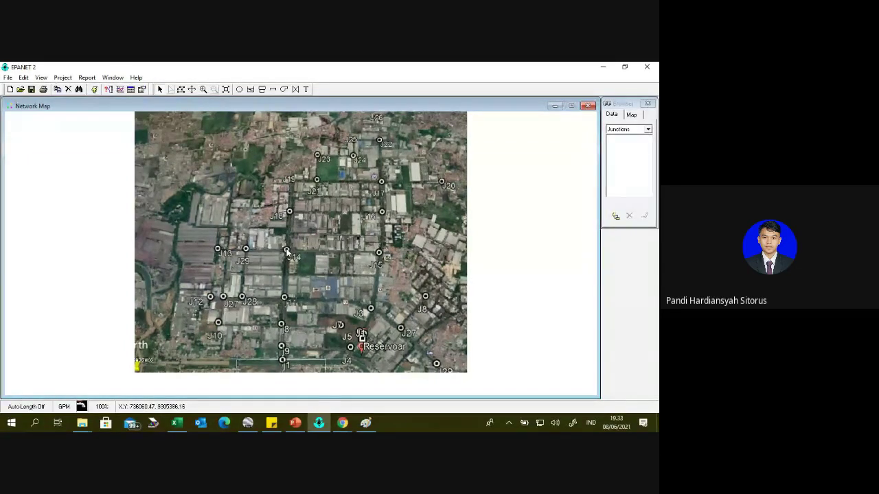
# Switch to Google Earth, close the UPPER pin's properties and clear the place search results
pyautogui.click(248, 422)
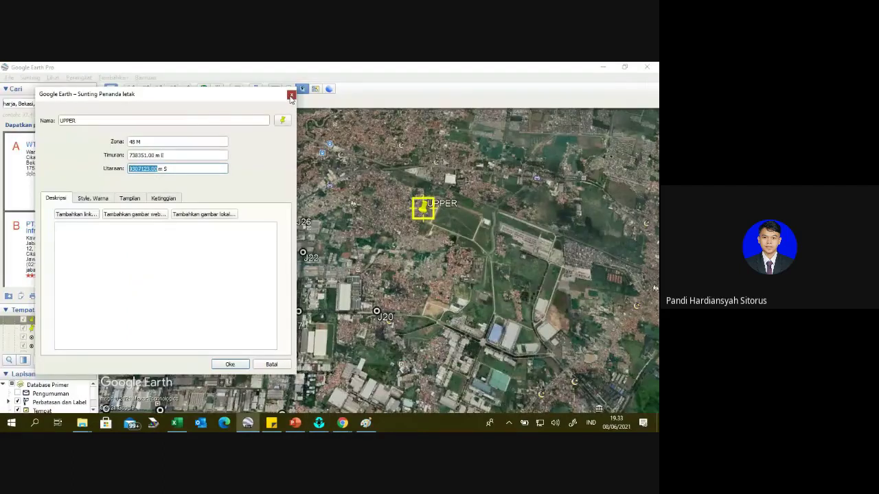
pyautogui.click(291, 94)
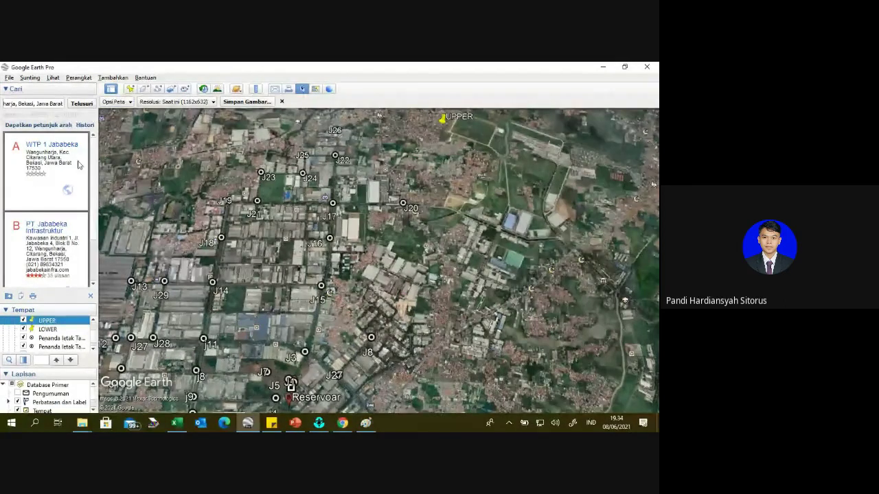
pyautogui.click(90, 295)
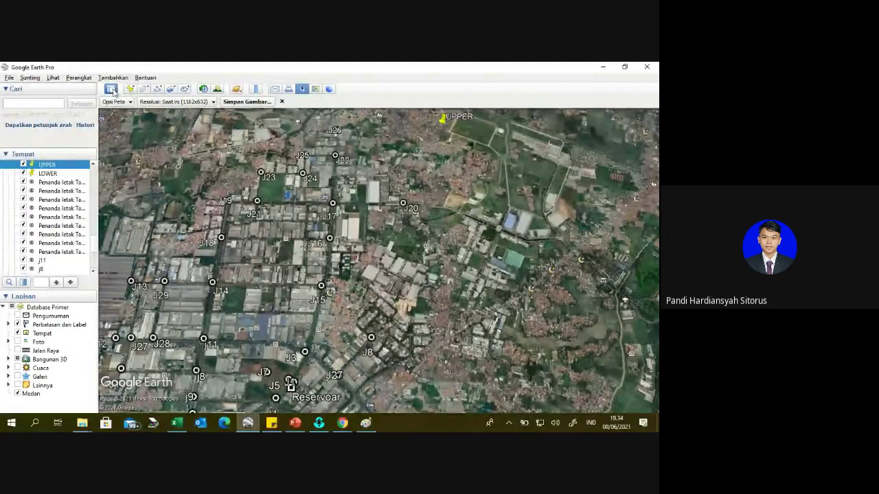
pyautogui.click(130, 89)
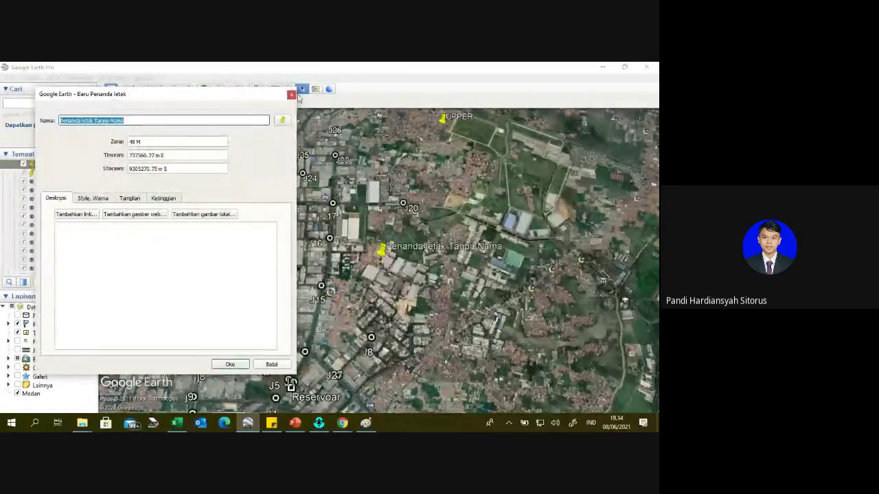
pyautogui.click(291, 94)
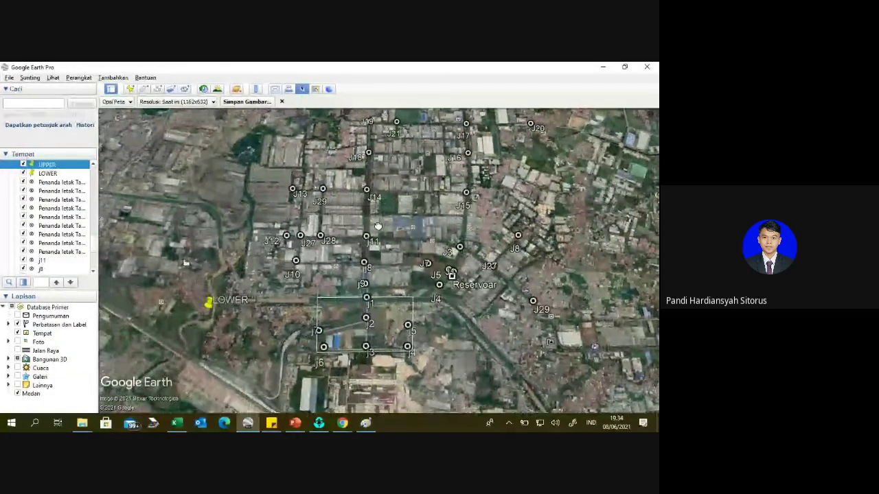
# Examine the J14 placemark's coordinates in its properties, close them and select the J29 placemark
pyautogui.moveTo(366, 193); pyautogui.dragTo(369, 211)
pyautogui.rightClick(369, 212)
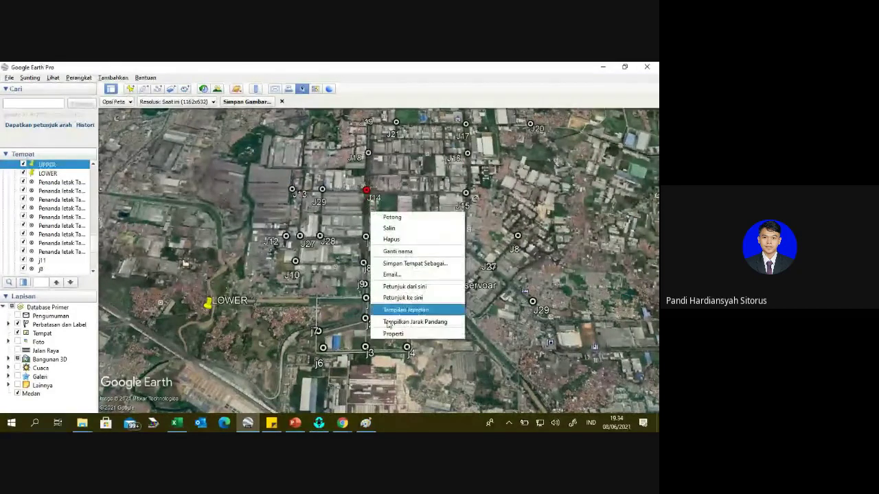
pyautogui.click(395, 335)
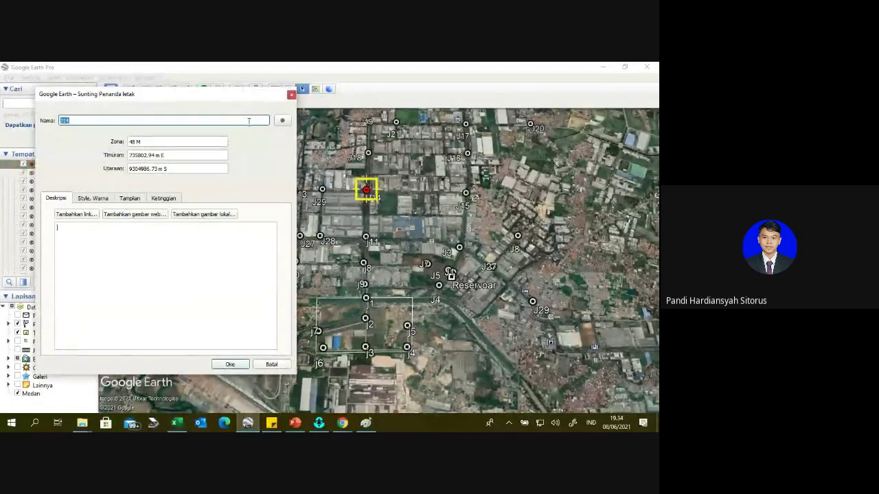
pyautogui.click(291, 97)
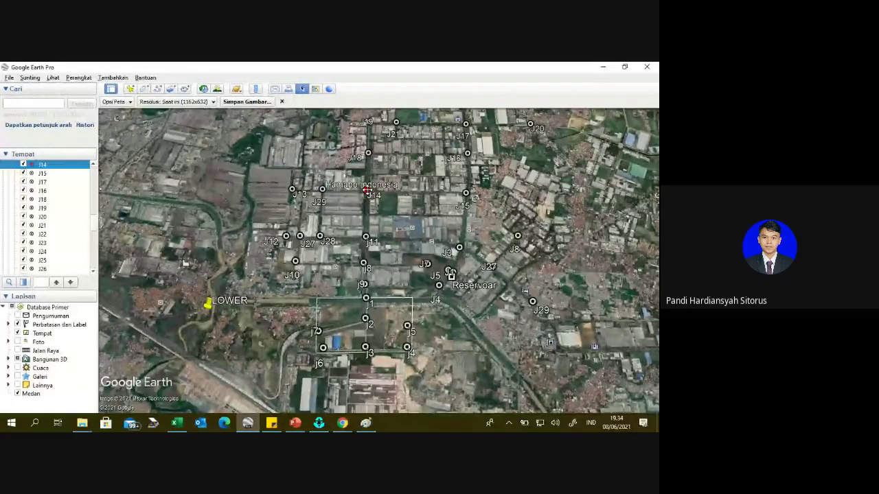
pyautogui.click(321, 189)
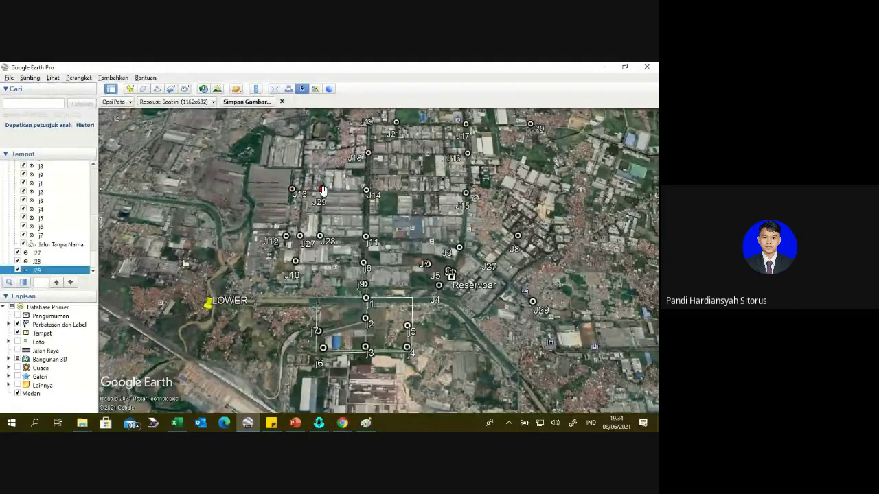
# Open the J29 placemark's properties for its coordinates, switch to EPANET and zoom in on J29 and J14 to compare map positions
pyautogui.rightClick(322, 189)
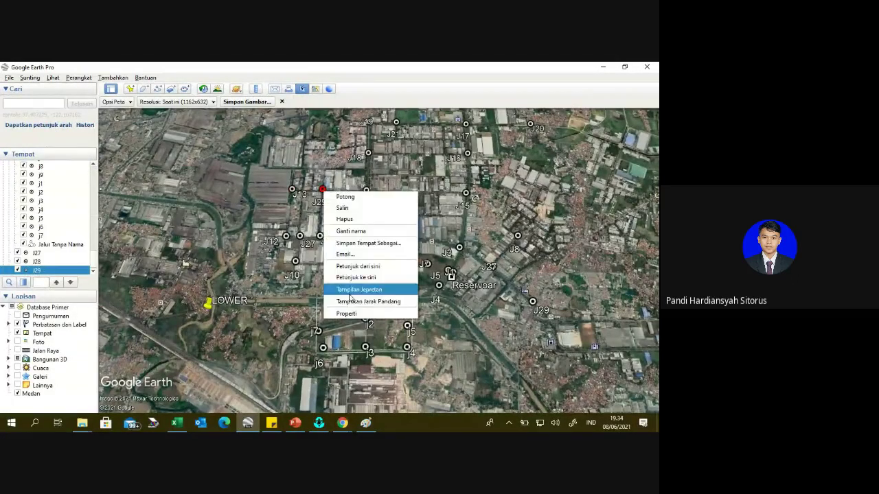
pyautogui.click(352, 316)
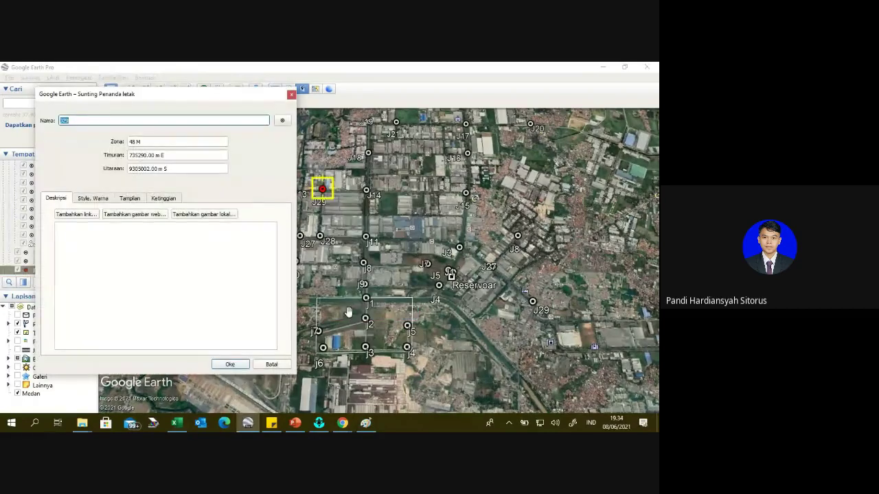
pyautogui.click(318, 422)
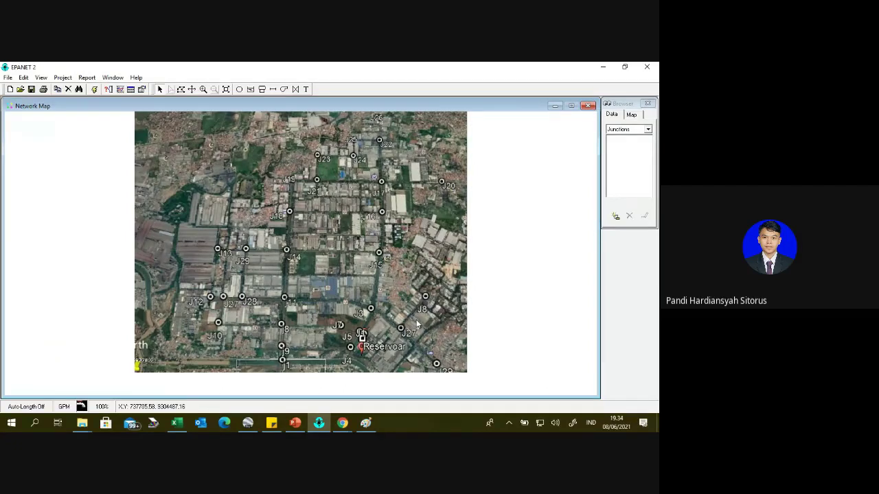
pyautogui.click(203, 89)
pyautogui.moveTo(182, 207); pyautogui.dragTo(347, 286)
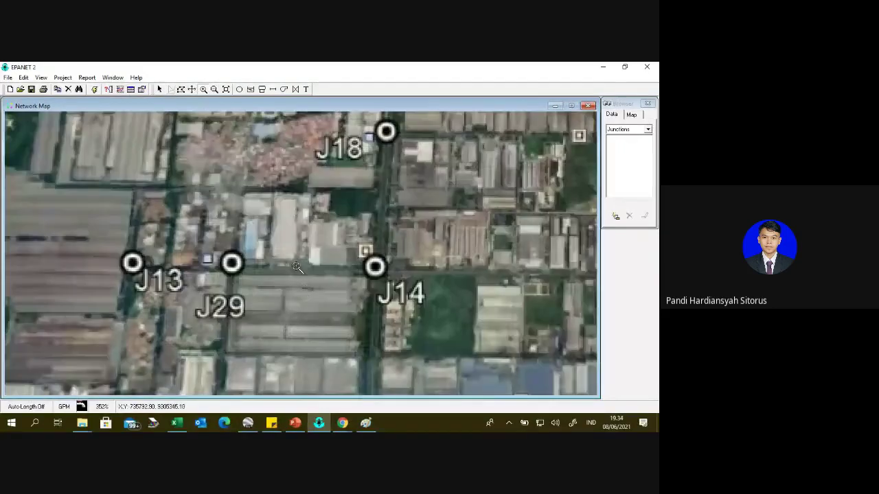
pyautogui.click(160, 90)
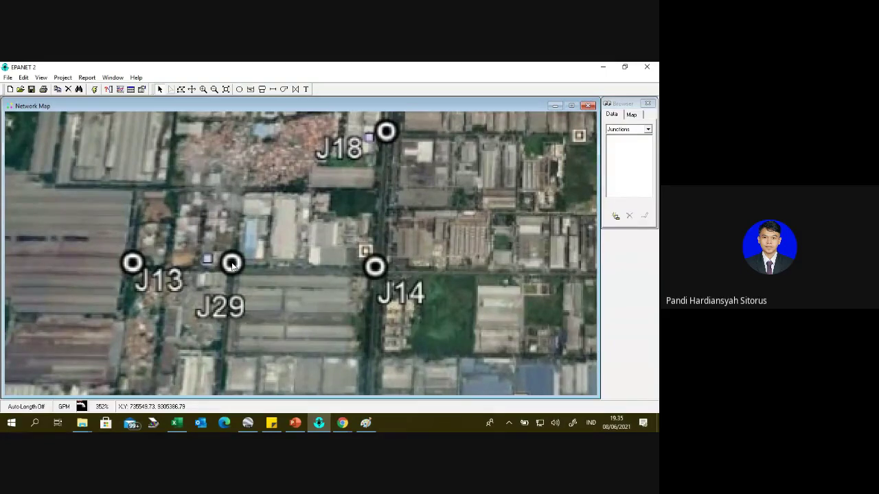
# Switch to Google Earth, re-examine J29's easting and northing, close its properties and show EPANET's network map at full extent
pyautogui.hotkey('alt', 'Tab')
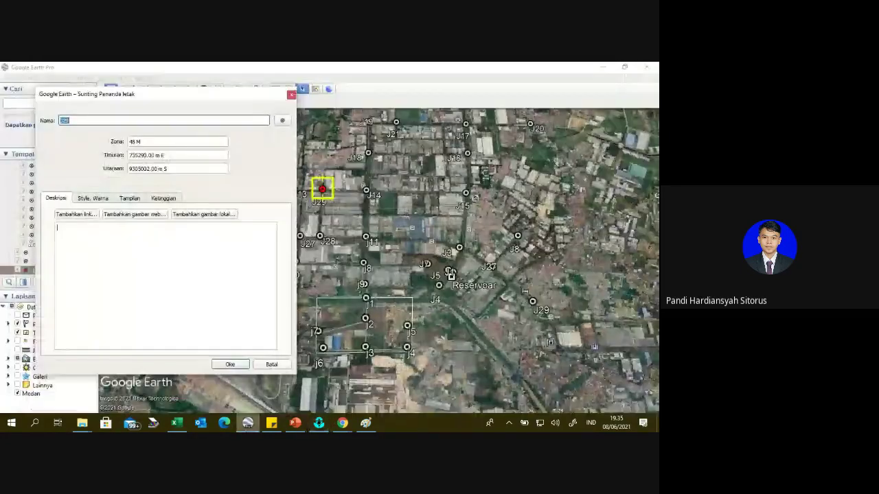
pyautogui.press('Return')
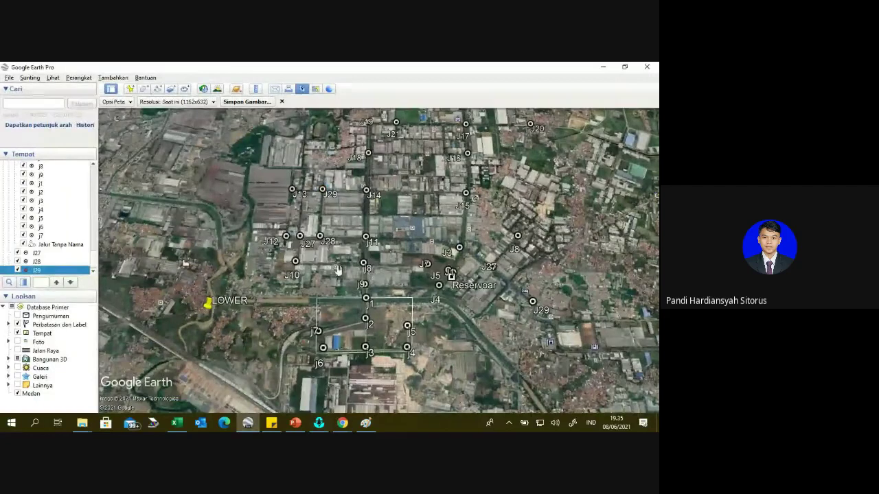
pyautogui.rightClick(323, 190)
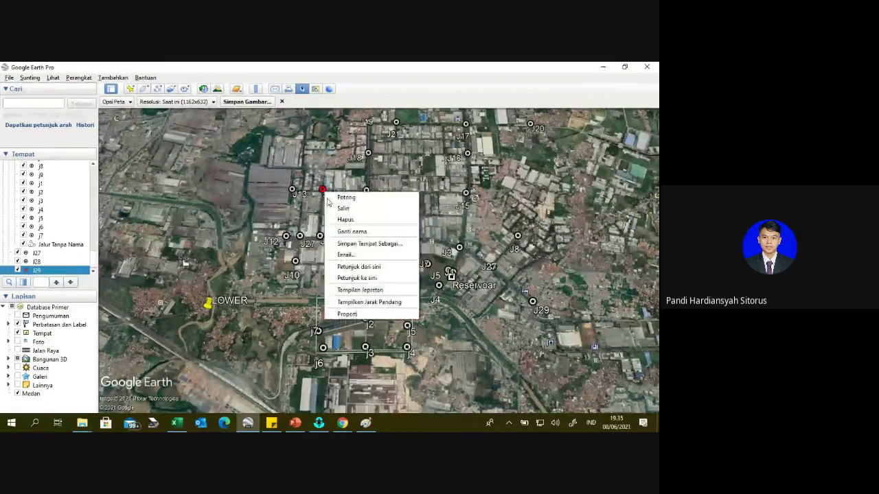
pyautogui.click(356, 318)
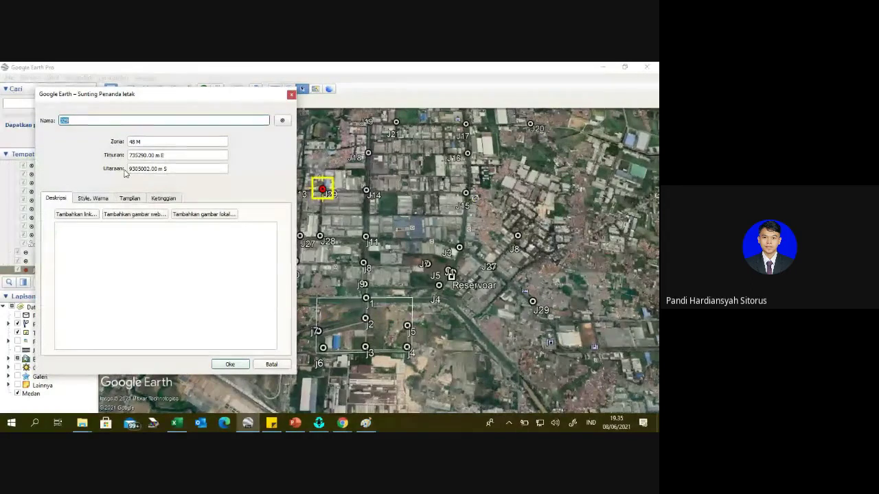
pyautogui.moveTo(138, 155); pyautogui.dragTo(126, 175)
pyautogui.click(135, 169)
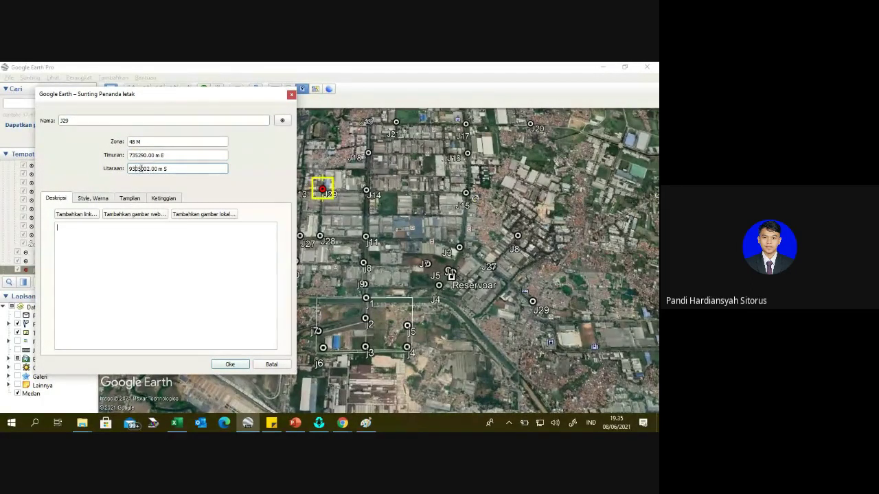
pyautogui.press('Tab')
pyautogui.click(272, 363)
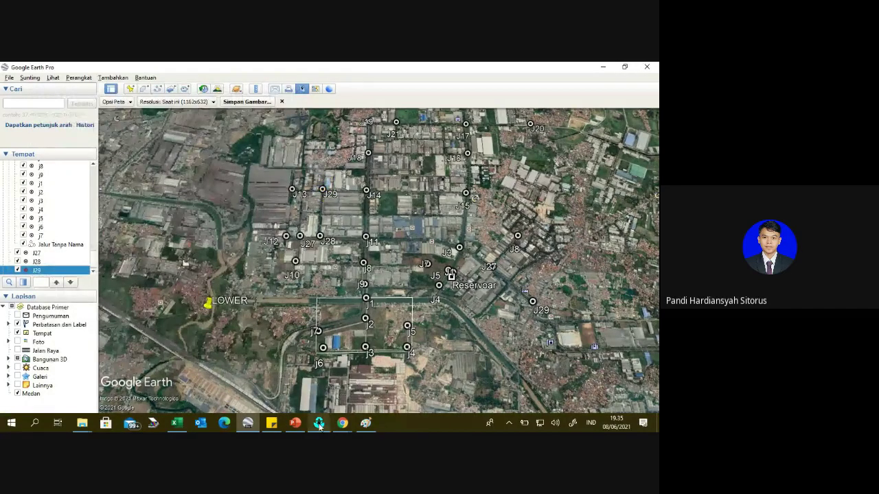
pyautogui.click(318, 424)
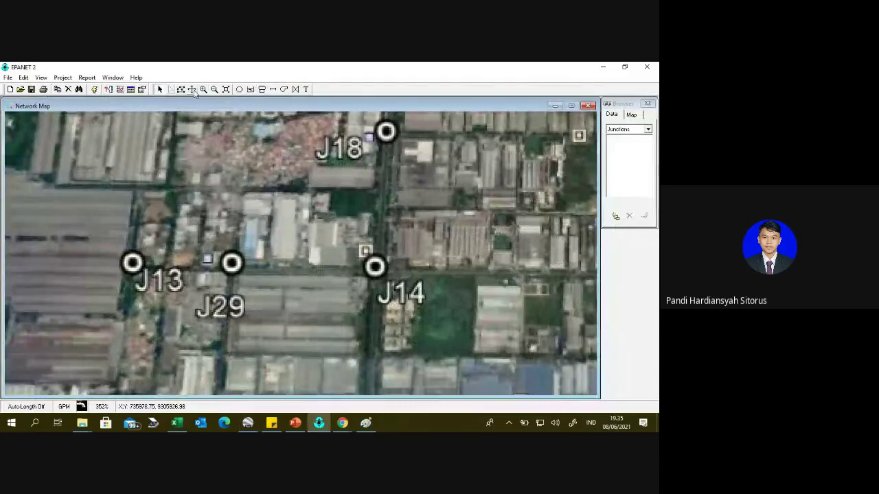
pyautogui.click(226, 89)
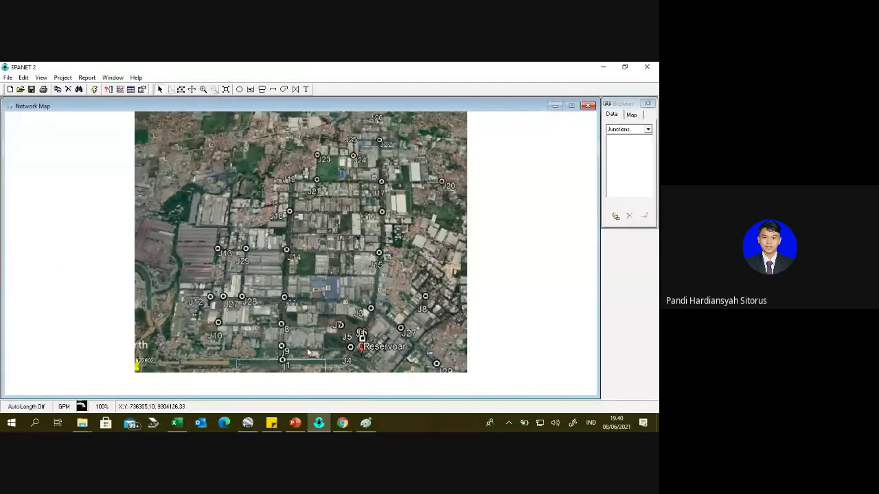
# Switch to Google Earth and set its latitude/longitude display to Universal Transverse Mercator in the options
pyautogui.click(248, 426)
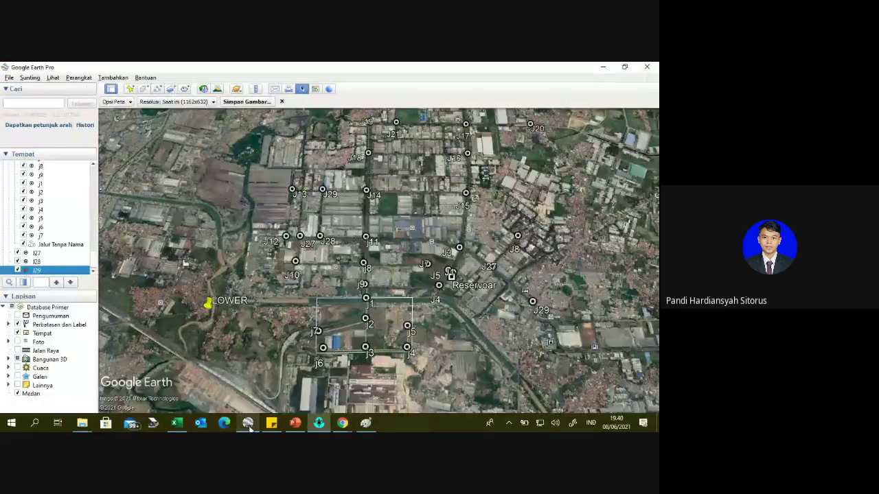
pyautogui.click(79, 77)
pyautogui.click(116, 160)
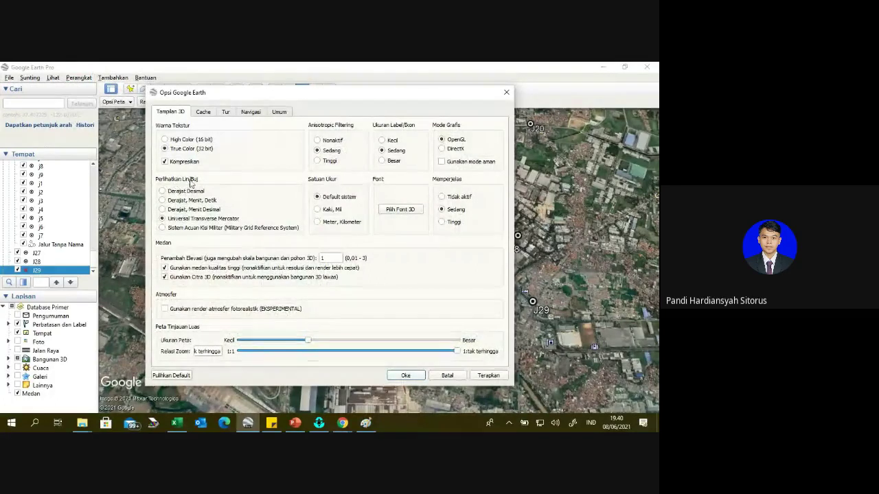
pyautogui.click(164, 190)
pyautogui.click(164, 219)
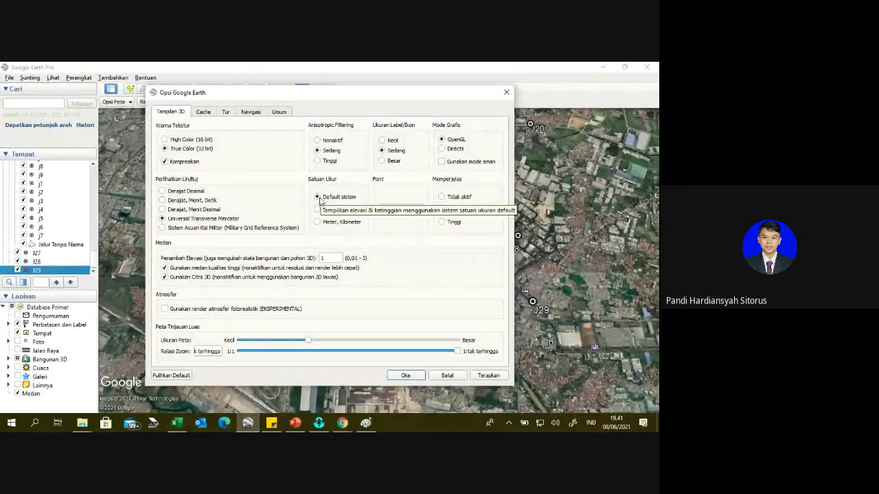
pyautogui.click(407, 375)
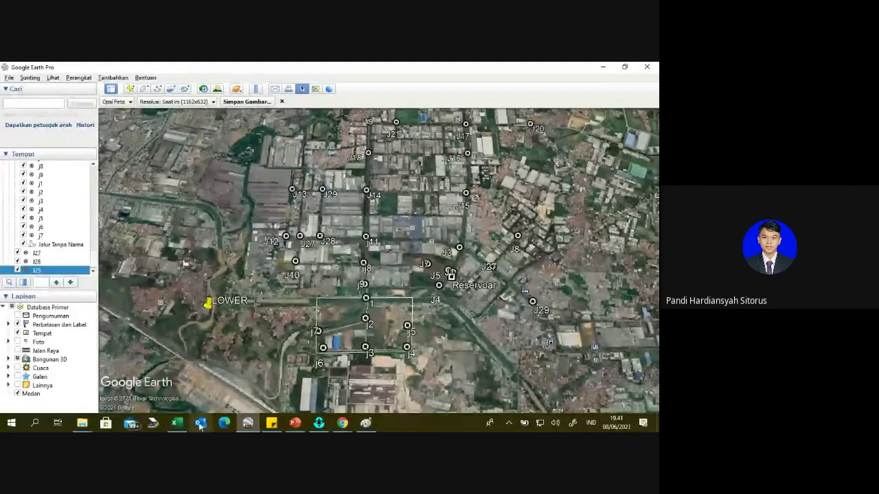
# Review Google Earth's 3D view options for the coordinate format again, cancel them and switch back to EPANET
pyautogui.click(319, 425)
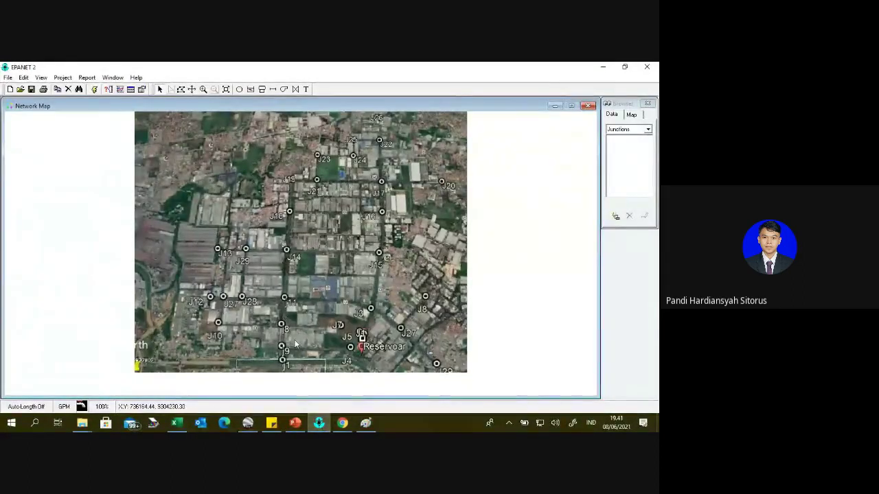
pyautogui.click(248, 423)
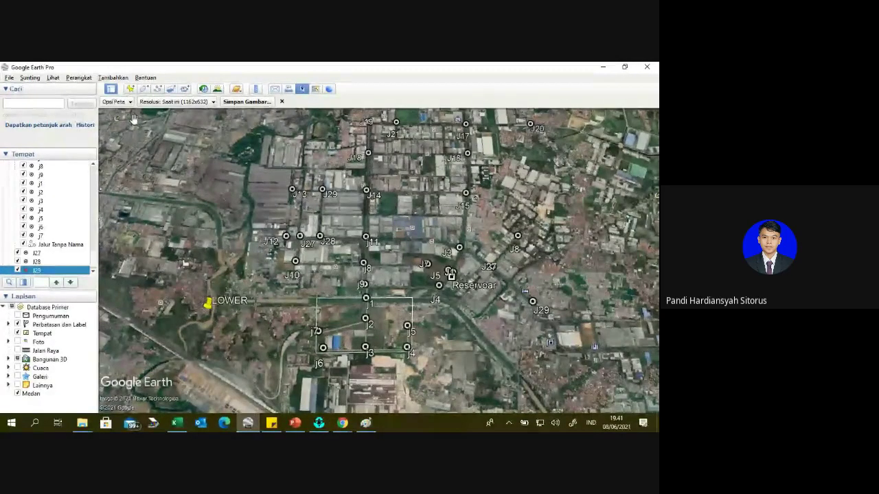
pyautogui.click(79, 78)
pyautogui.click(115, 159)
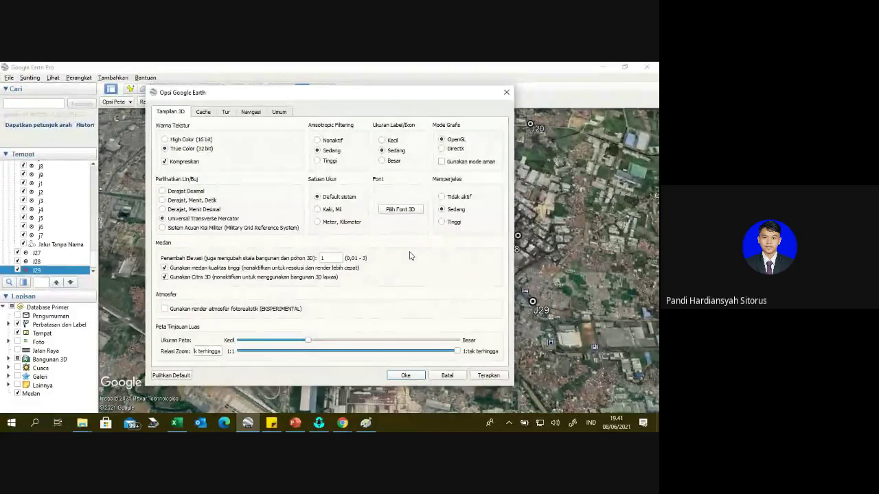
pyautogui.click(447, 376)
pyautogui.click(319, 422)
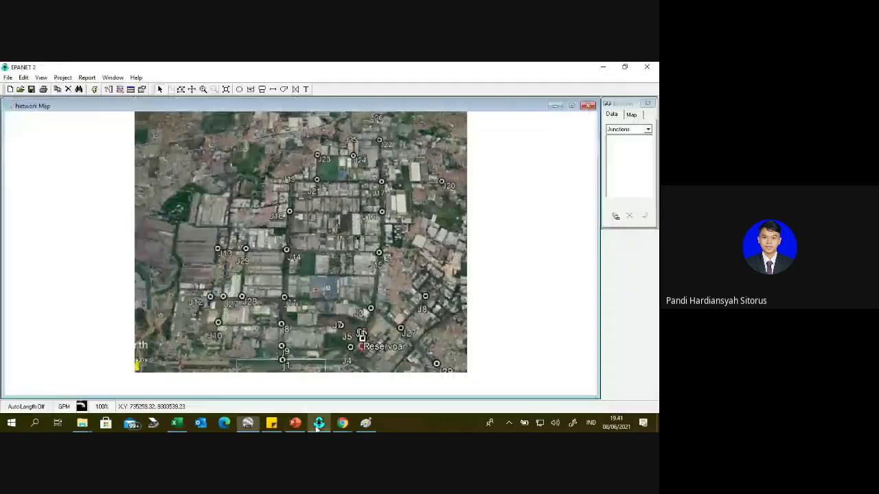
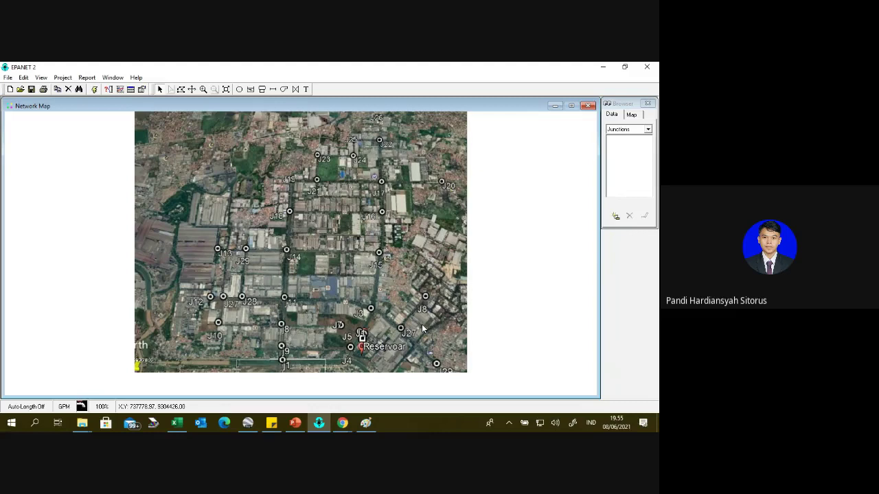
# Switch to Google Earth, examine the J17 placemark's coordinates in its properties and close them
pyautogui.click(249, 424)
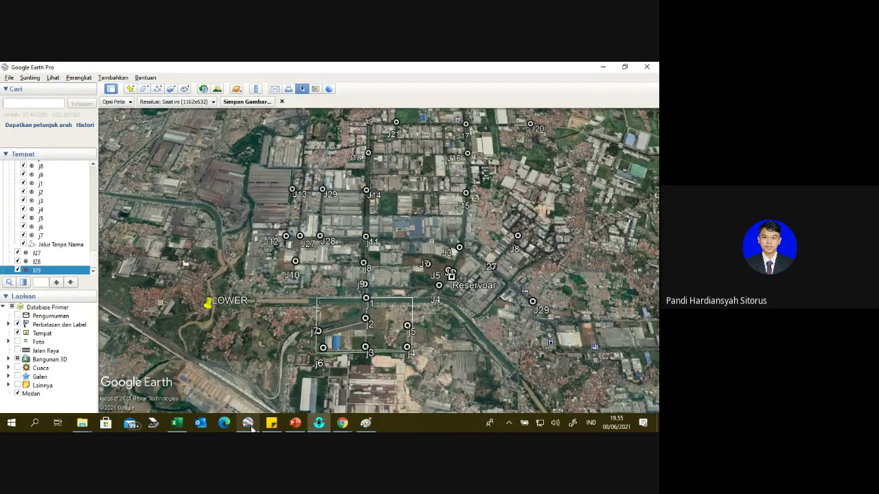
pyautogui.scroll(5, 361, 195)
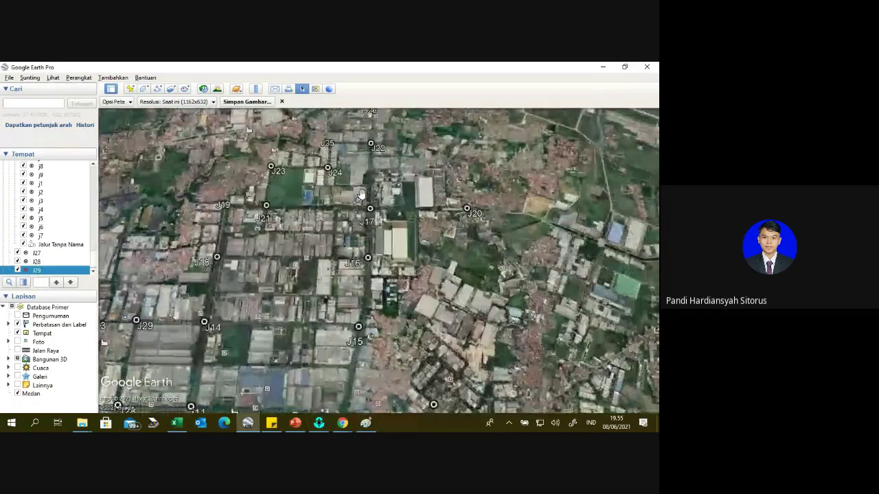
pyautogui.rightClick(369, 208)
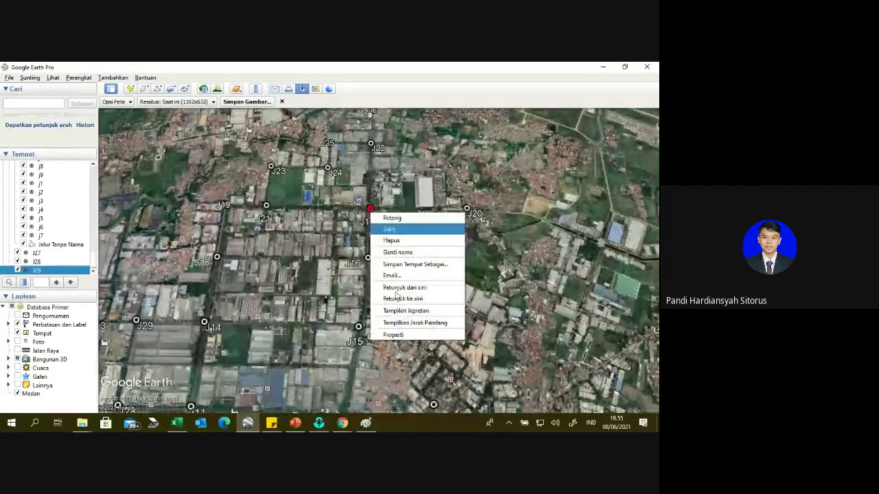
pyautogui.click(402, 335)
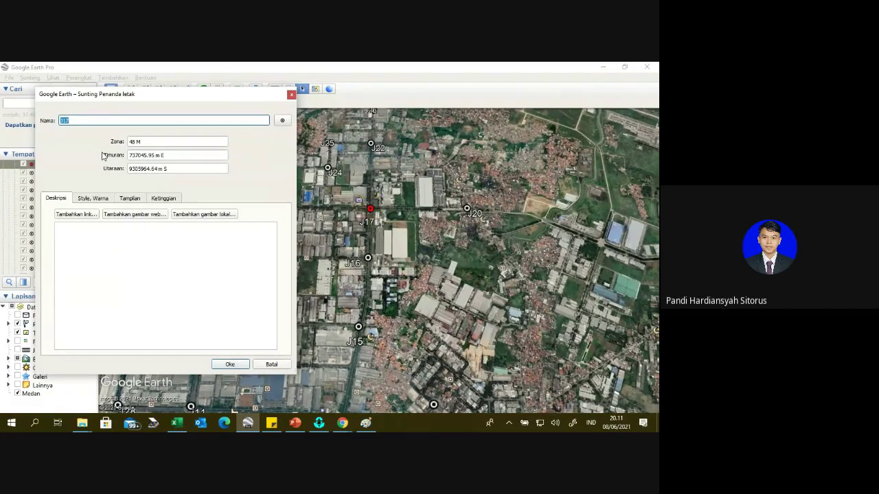
pyautogui.click(272, 364)
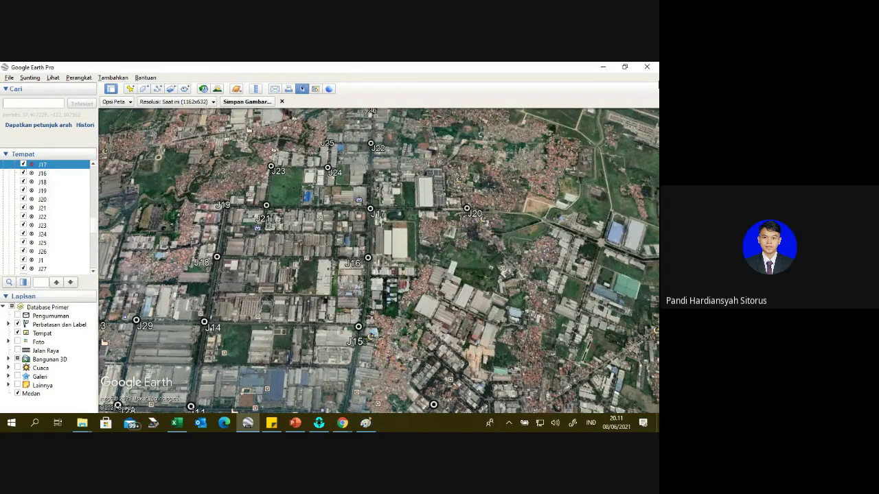
# Leave Google Earth, switch to the training module presentation in PowerPoint and select slide 14 on EPANET components
pyautogui.click(647, 67)
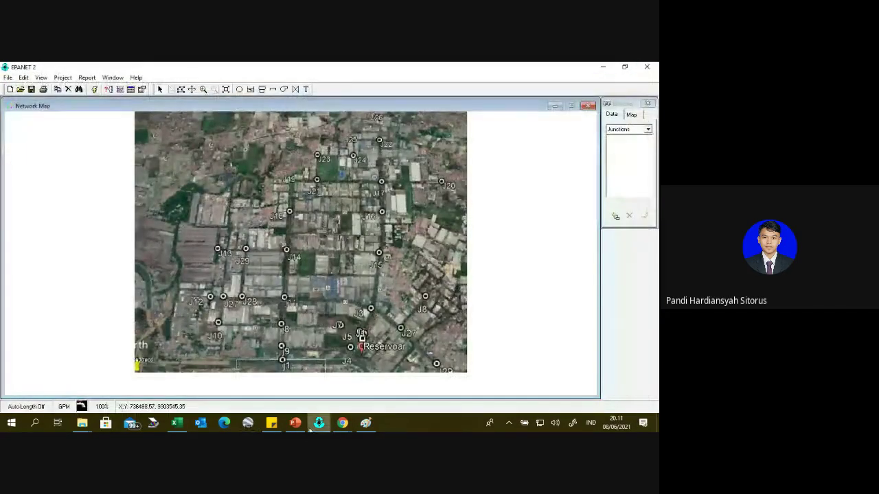
pyautogui.click(297, 423)
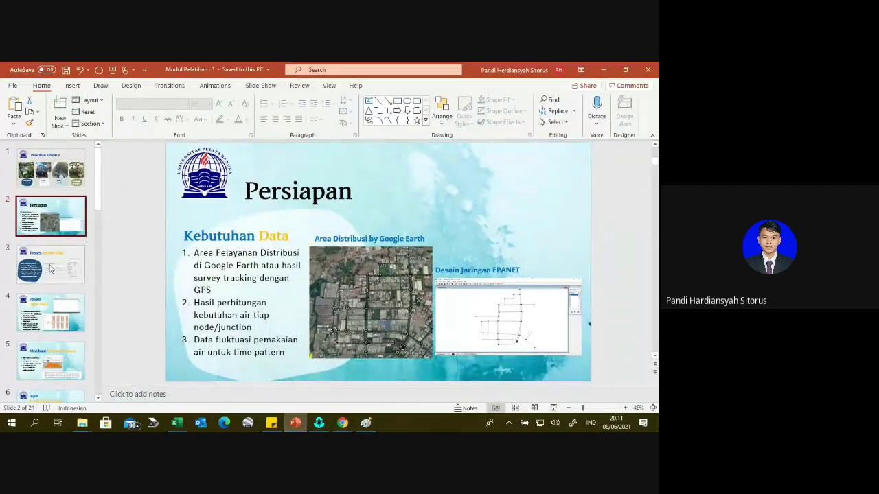
pyautogui.scroll(-5, 50, 265)
pyautogui.scroll(-8, 51, 255)
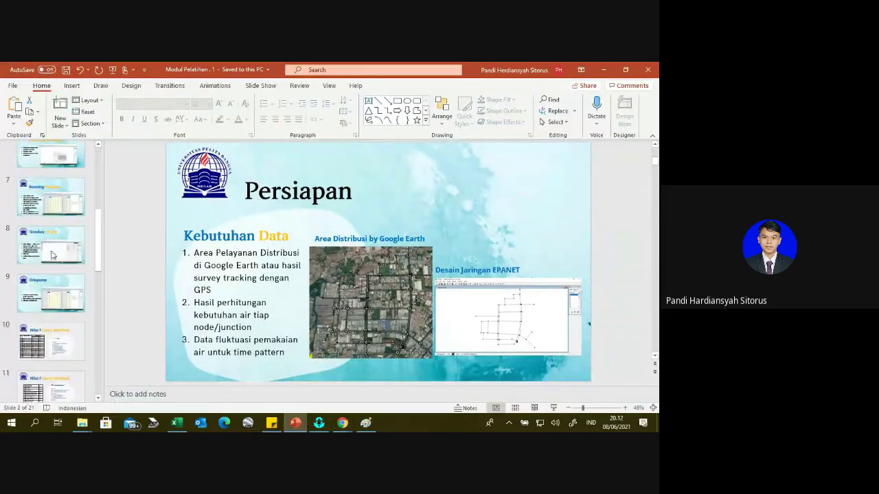
pyautogui.click(59, 253)
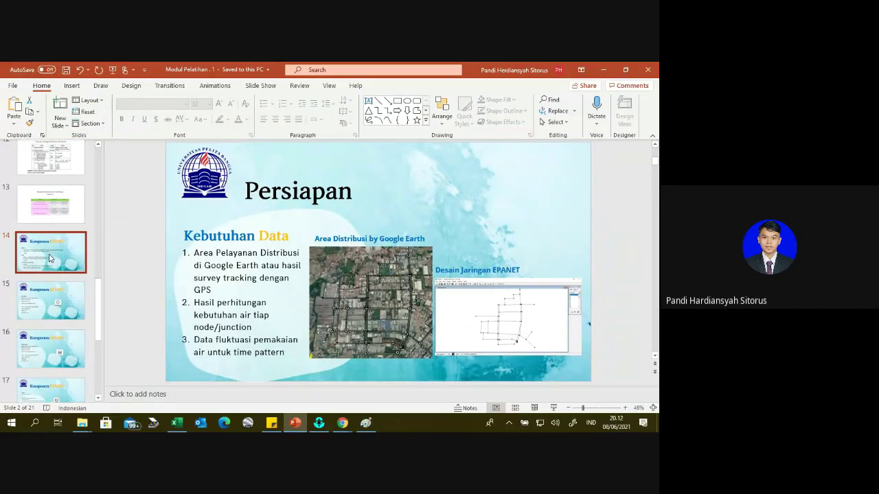